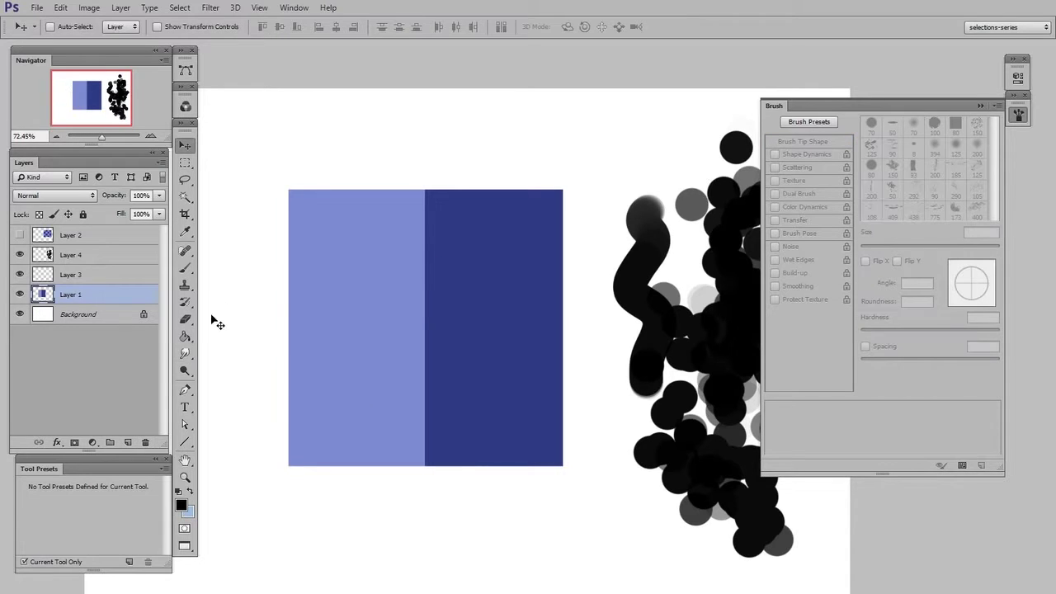
Smudge the boundary between the light and dark blue halves of the square at 12% strength into a soft gradient
{"action": "mouse_move", "coordinate": [426, 265]}
{"action": "left_mouse_down"}
{"action": "mouse_move", "coordinate": [427, 416]}
{"action": "mouse_move", "coordinate": [430, 234]}
{"action": "mouse_move", "coordinate": [428, 449]}
{"action": "mouse_move", "coordinate": [433, 299]}
{"action": "mouse_move", "coordinate": [423, 405]}
{"action": "mouse_move", "coordinate": [410, 213]}
{"action": "mouse_move", "coordinate": [402, 440]}
{"action": "mouse_move", "coordinate": [389, 173]}
{"action": "left_mouse_up"}
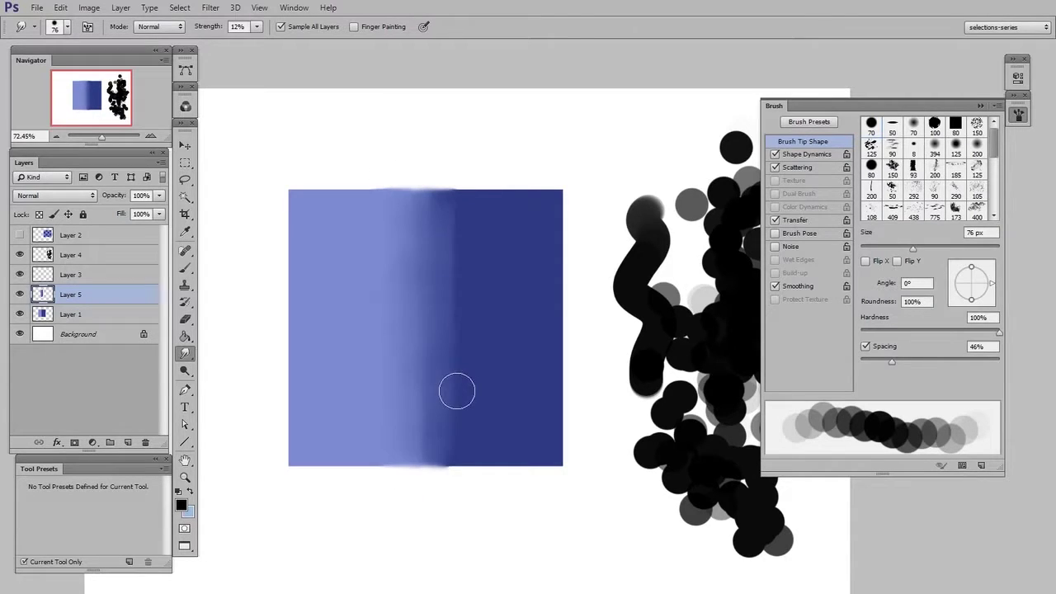
{"action": "left_click_drag", "start_coordinate": [124, 468], "coordinate": [130, 474]}
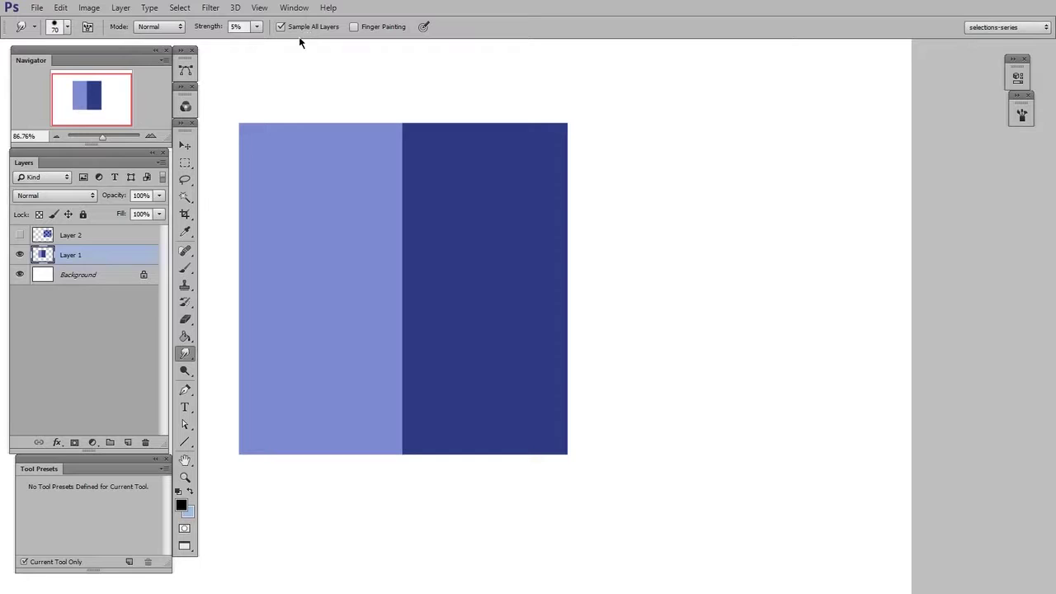
Set the smudge strength to 79% and smudge the square's colour boundary in a zigzag on a new layer above Layer 1
{"action": "key", "text": "7"}
{"action": "key", "text": "9"}
{"action": "key", "text": "ctrl+shift+alt+n"}
{"action": "mouse_move", "coordinate": [437, 151]}
{"action": "left_mouse_down"}
{"action": "mouse_move", "coordinate": [385, 215]}
{"action": "mouse_move", "coordinate": [425, 304]}
{"action": "mouse_move", "coordinate": [401, 404]}
{"action": "mouse_move", "coordinate": [390, 318]}
{"action": "mouse_move", "coordinate": [402, 412]}
{"action": "mouse_move", "coordinate": [483, 363]}
{"action": "mouse_move", "coordinate": [493, 401]}
{"action": "left_mouse_up"}
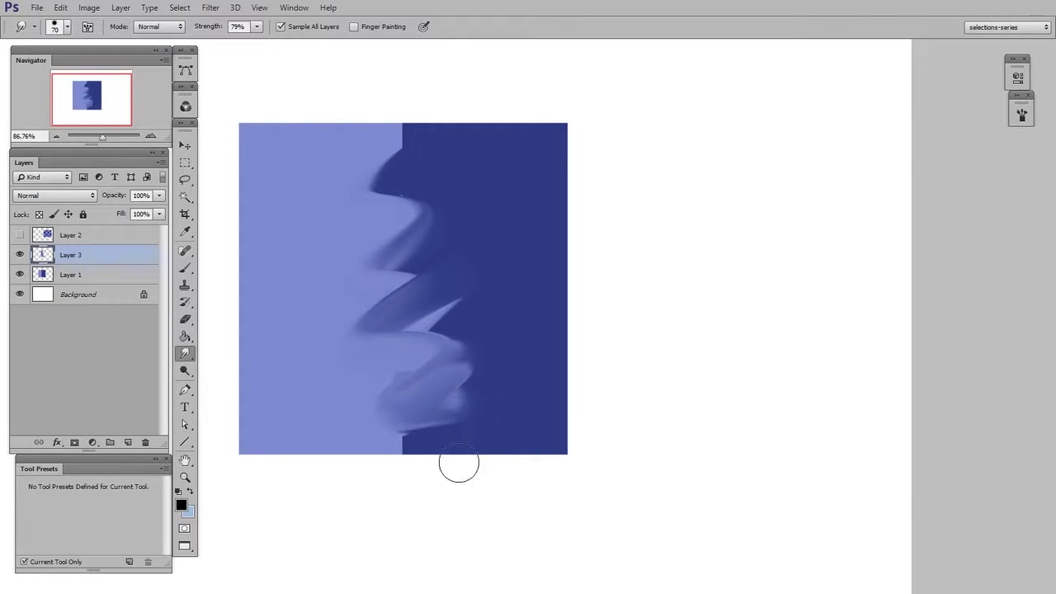
Try moving the smudge layer onto the blank canvas beside the square, and undo the move
{"action": "left_click", "coordinate": [185, 145]}
{"action": "mouse_move", "coordinate": [445, 405]}
{"action": "left_mouse_down"}
{"action": "mouse_move", "coordinate": [544, 370]}
{"action": "mouse_move", "coordinate": [739, 404]}
{"action": "left_mouse_up"}
{"action": "key", "text": "ctrl+z"}
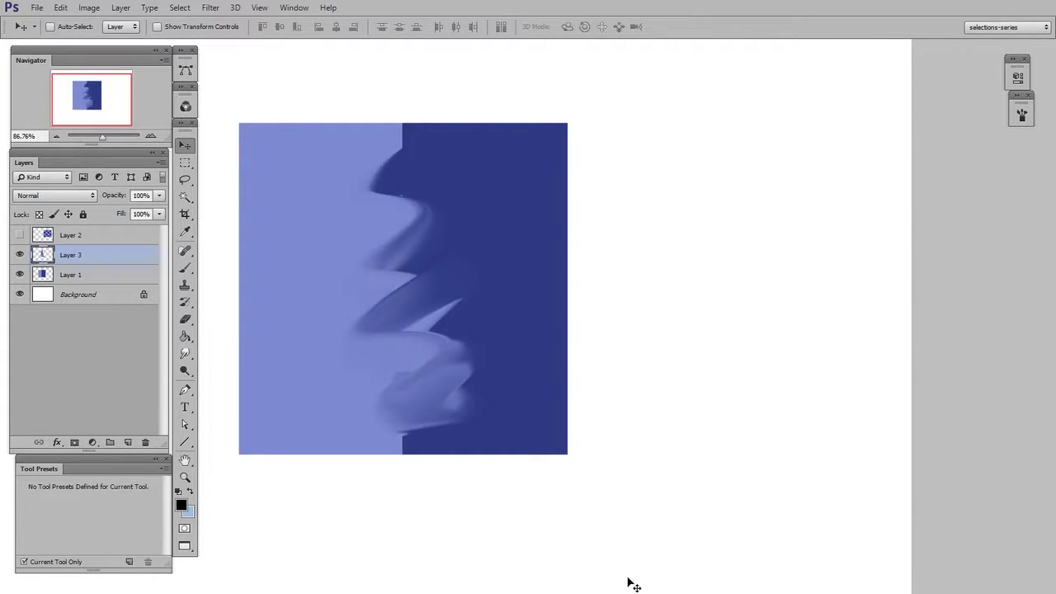
Erase the lower part of the smudge on Layer 3 with a soft round 146 px eraser
{"action": "key", "text": "e"}
{"action": "right_click", "coordinate": [469, 338]}
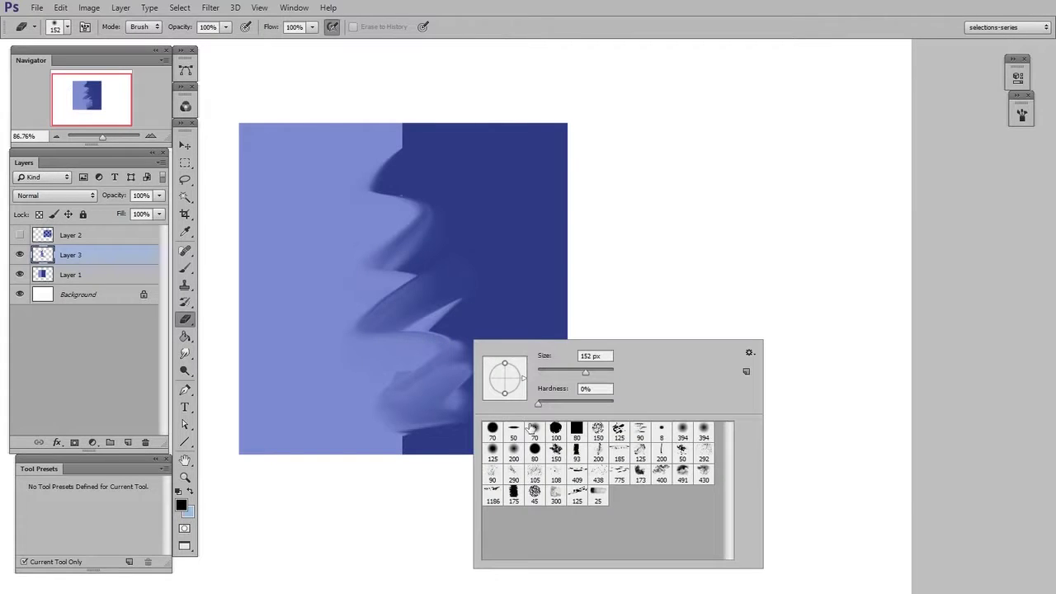
{"action": "key", "text": "Escape"}
{"action": "right_click", "coordinate": [471, 384]}
{"action": "key", "text": "Return"}
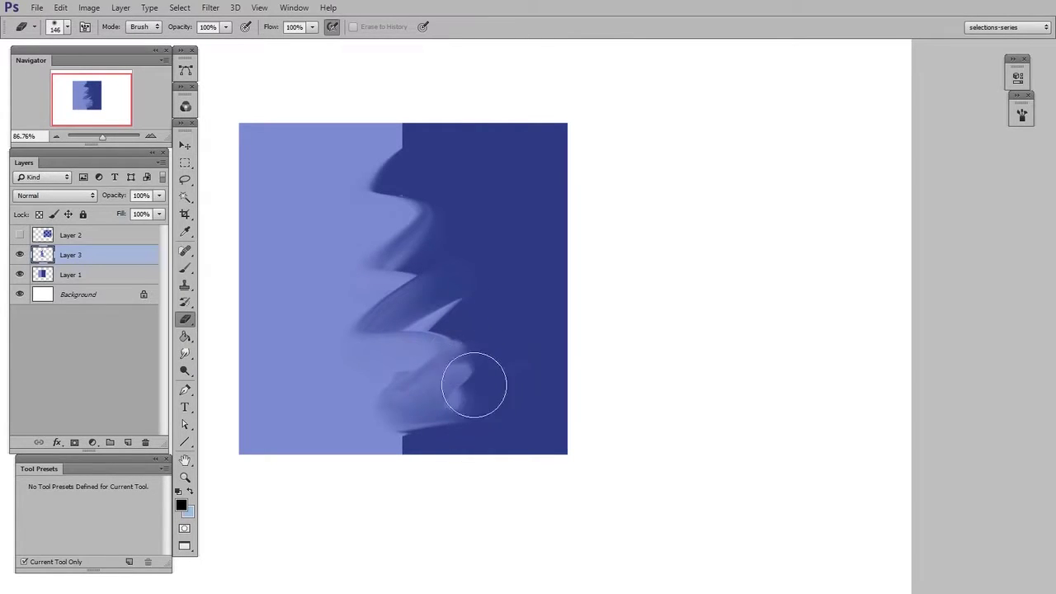
{"action": "mouse_move", "coordinate": [472, 384]}
{"action": "left_mouse_down"}
{"action": "mouse_move", "coordinate": [450, 405]}
{"action": "mouse_move", "coordinate": [469, 362]}
{"action": "mouse_move", "coordinate": [418, 527]}
{"action": "mouse_move", "coordinate": [359, 405]}
{"action": "mouse_move", "coordinate": [345, 427]}
{"action": "mouse_move", "coordinate": [360, 392]}
{"action": "mouse_move", "coordinate": [483, 272]}
{"action": "left_mouse_up"}
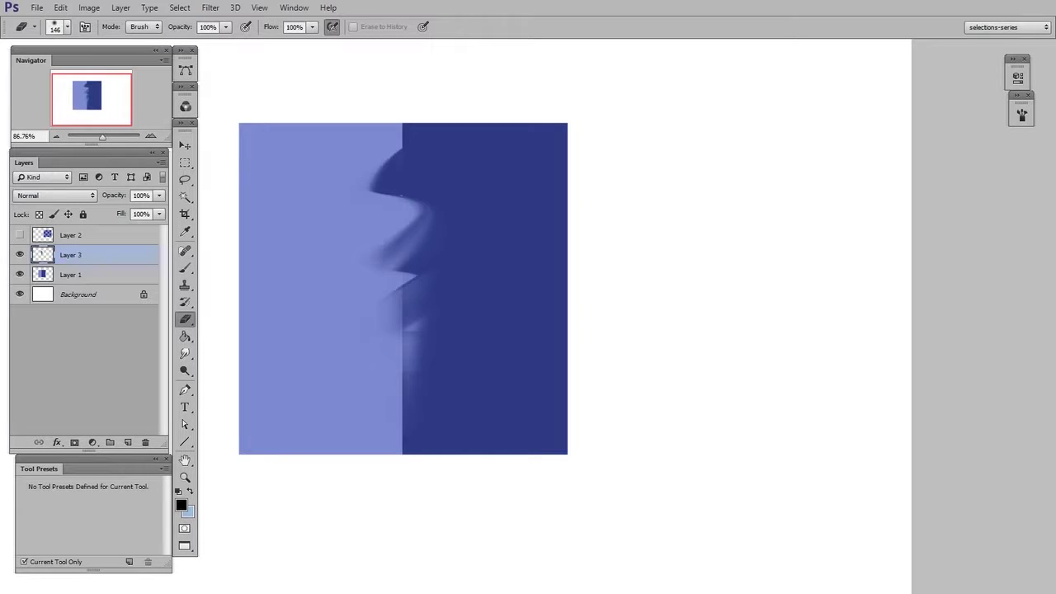
Delete Layer 3 and add a new empty layer above Layer 1
{"action": "mouse_move", "coordinate": [89, 254]}
{"action": "left_mouse_down"}
{"action": "mouse_move", "coordinate": [99, 440]}
{"action": "mouse_move", "coordinate": [145, 444]}
{"action": "left_mouse_up"}
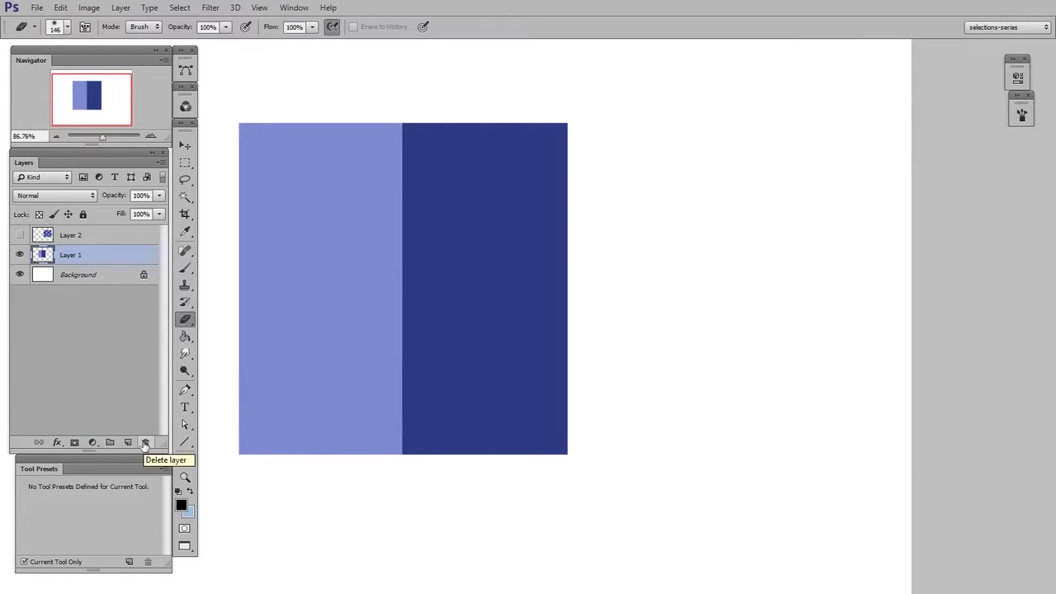
{"action": "key", "text": "ctrl+shift+alt+n"}
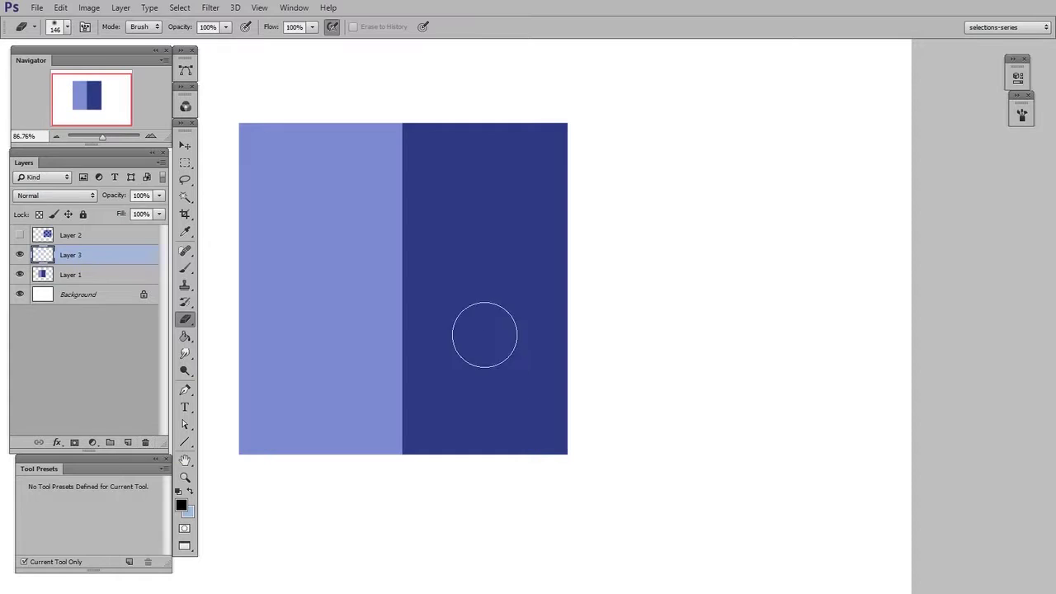
Smudge the square's colour boundary in a zigzag at 79% strength, and undo the stroke
{"action": "left_click_drag", "start_coordinate": [483, 335], "coordinate": [530, 319]}
{"action": "key", "text": "b"}
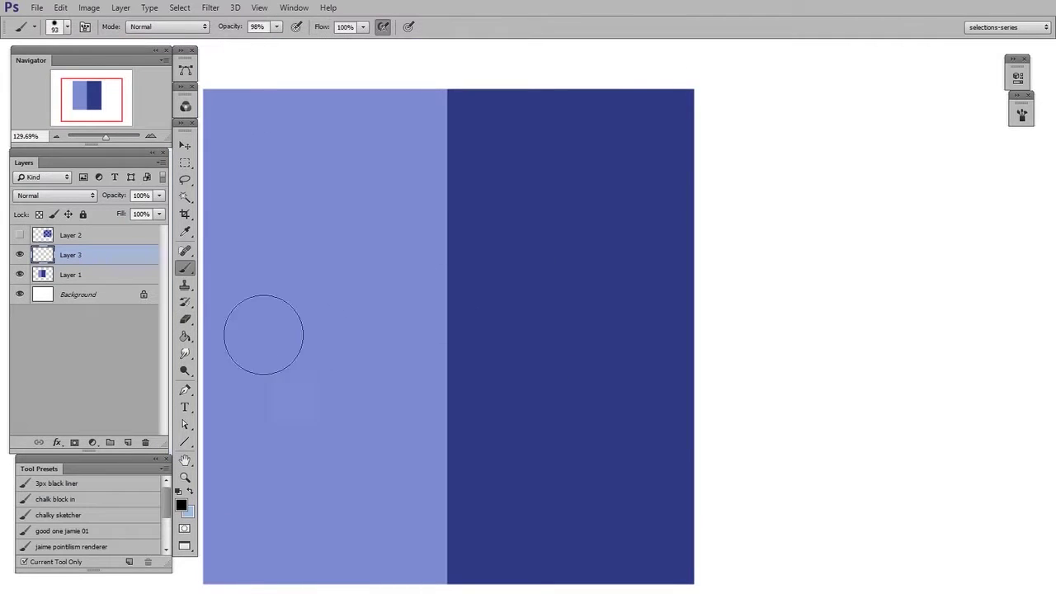
{"action": "left_click", "coordinate": [185, 353]}
{"action": "mouse_move", "coordinate": [436, 176]}
{"action": "left_mouse_down"}
{"action": "mouse_move", "coordinate": [459, 236]}
{"action": "mouse_move", "coordinate": [431, 337]}
{"action": "mouse_move", "coordinate": [433, 458]}
{"action": "left_mouse_up"}
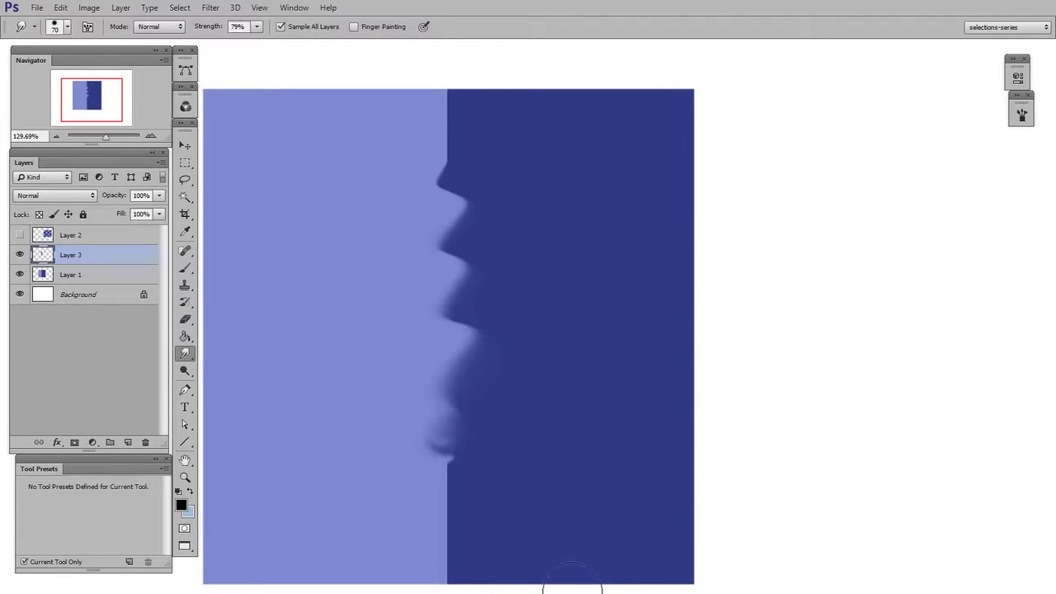
{"action": "key", "text": "ctrl+z"}
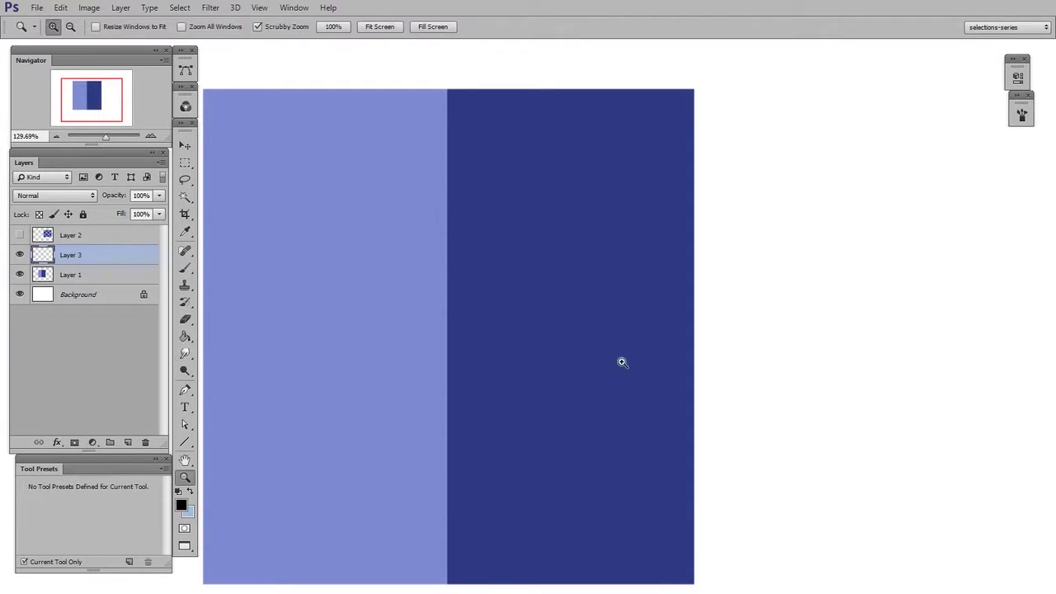
Paint a wavy black vertical stroke beside the square on a new layer with the hard round 70 px brush
{"action": "left_click_drag", "start_coordinate": [620, 361], "coordinate": [481, 333]}
{"action": "key", "text": "ctrl+shift+alt+n"}
{"action": "key", "text": "b"}
{"action": "right_click", "coordinate": [659, 320]}
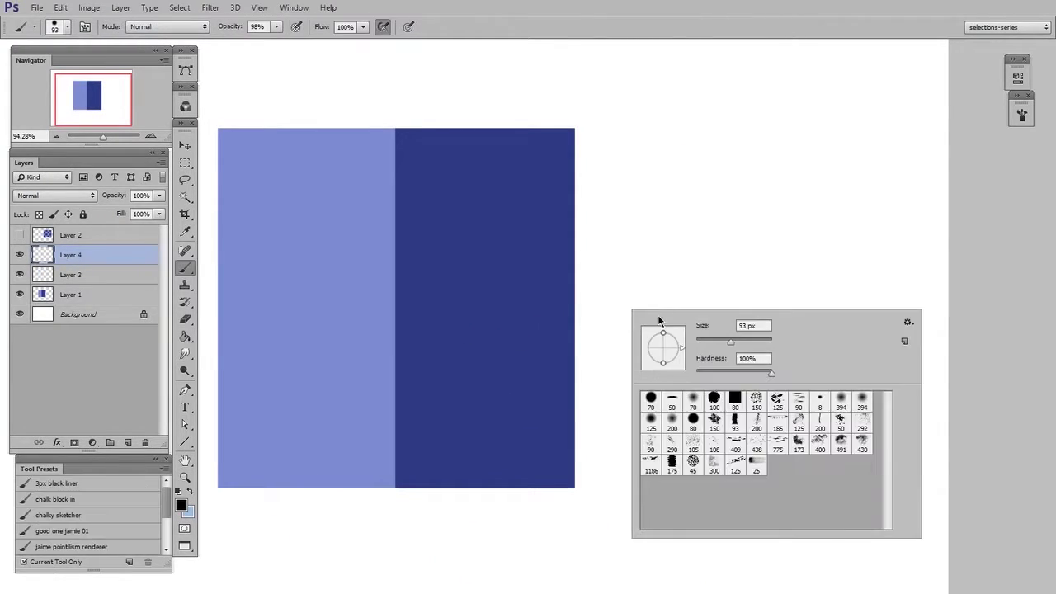
{"action": "double_click", "coordinate": [651, 399]}
{"action": "mouse_move", "coordinate": [683, 153]}
{"action": "left_mouse_down"}
{"action": "mouse_move", "coordinate": [663, 253]}
{"action": "mouse_move", "coordinate": [683, 378]}
{"action": "left_mouse_up"}
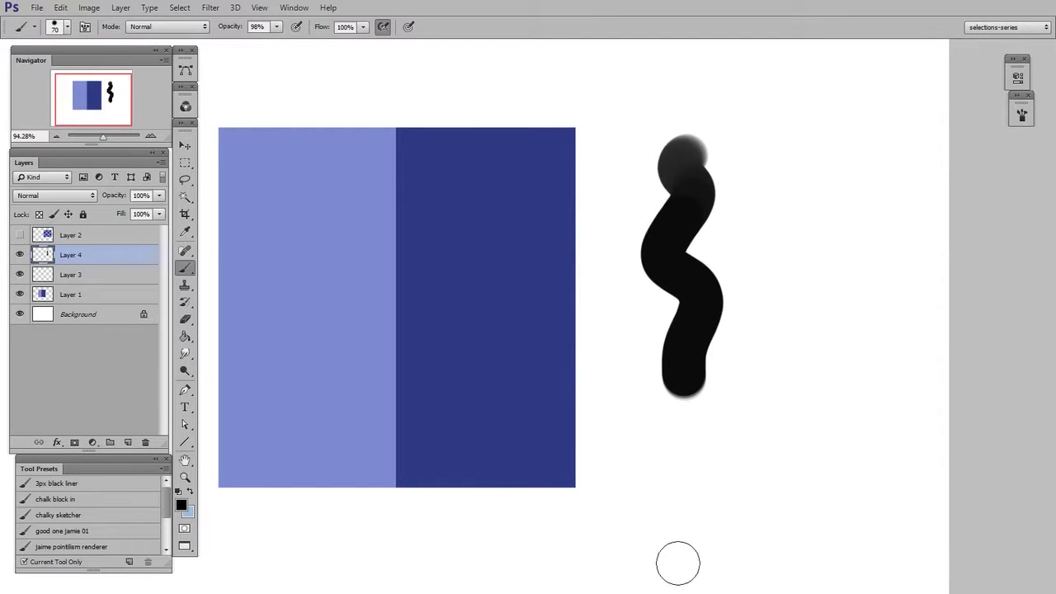
Set the brush tip's spacing to 46% in the brush settings
{"action": "left_click", "coordinate": [1020, 124]}
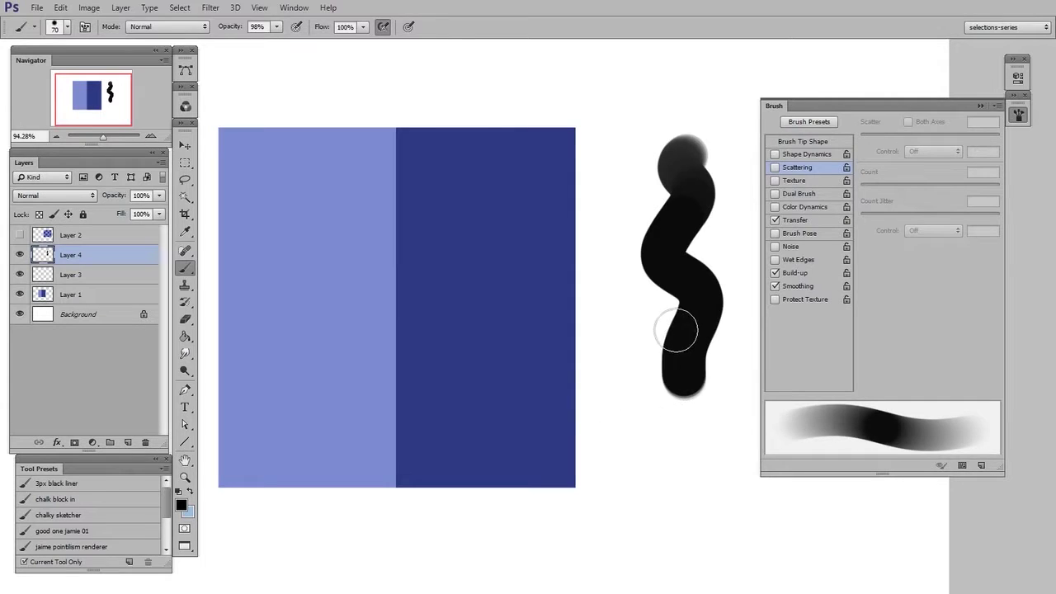
{"action": "key", "text": "ctrl+minus"}
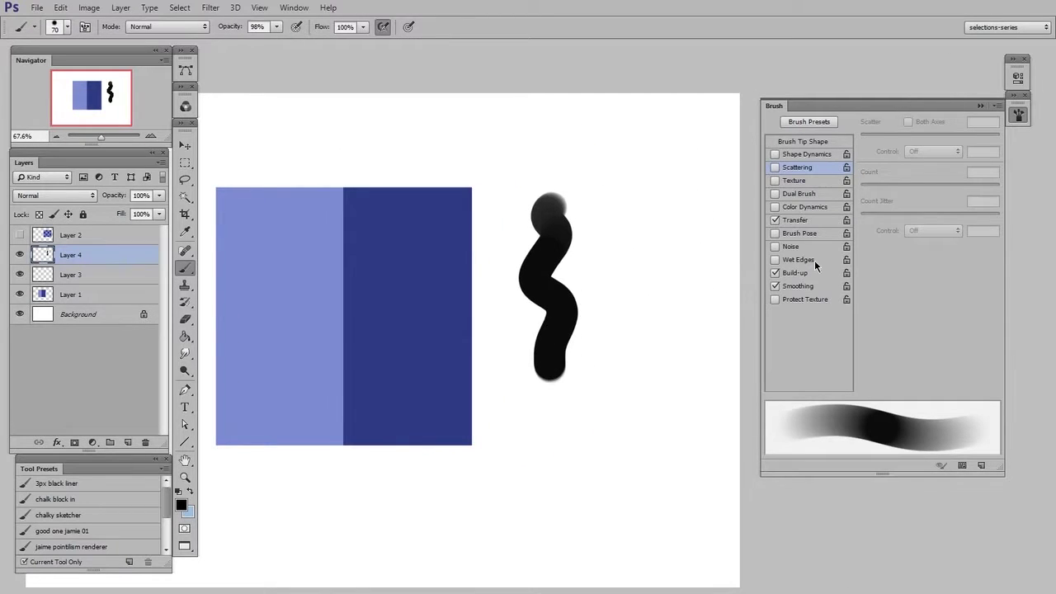
{"action": "left_click", "coordinate": [823, 142]}
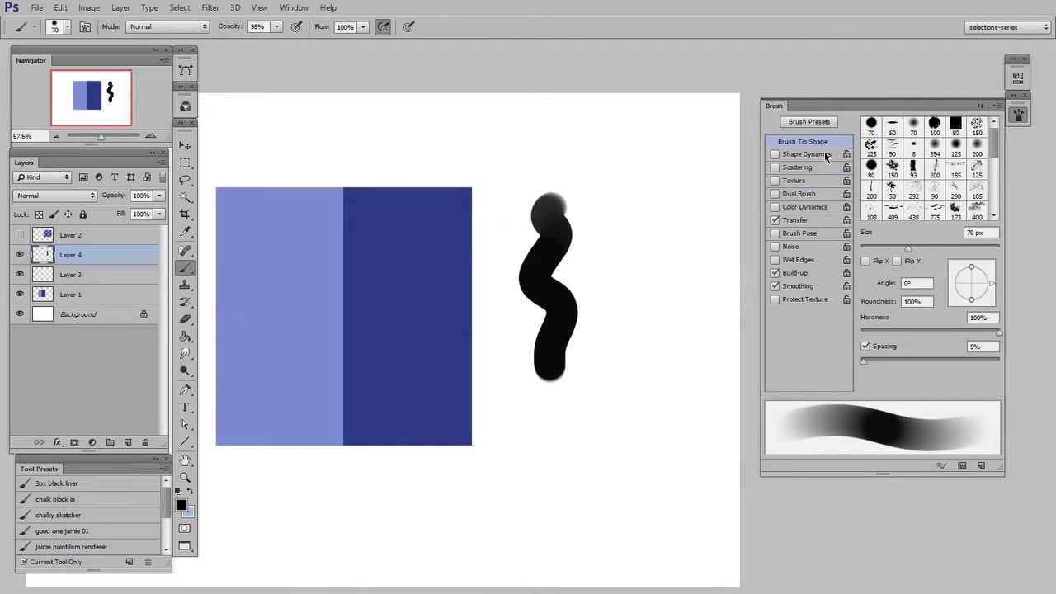
{"action": "left_click_drag", "start_coordinate": [864, 362], "coordinate": [891, 362]}
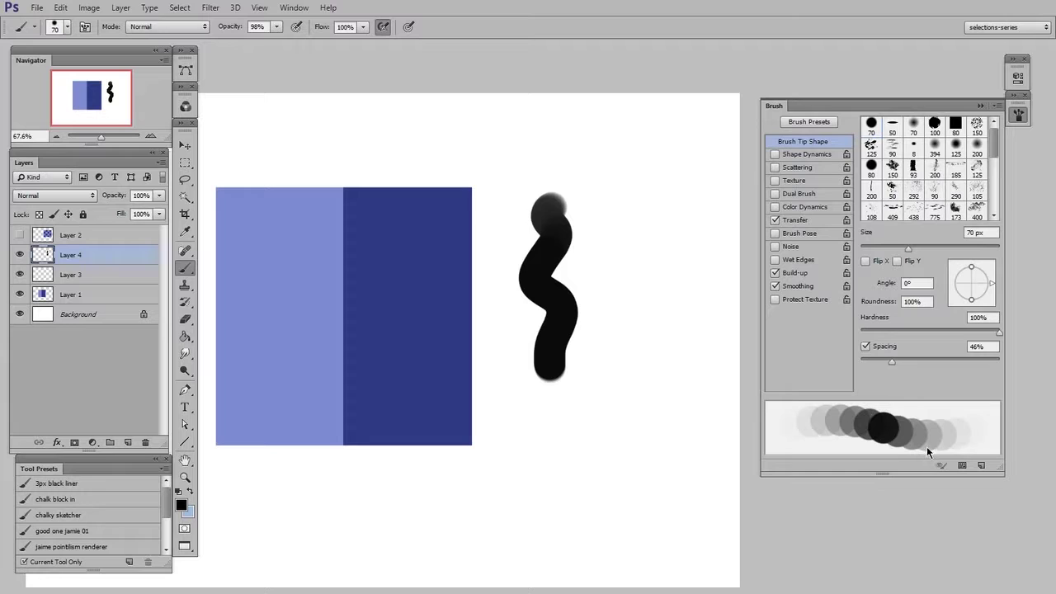
Enable brush scattering at 171% and paint scattered black dabs down the canvas beside the wavy stroke
{"action": "left_click", "coordinate": [798, 168]}
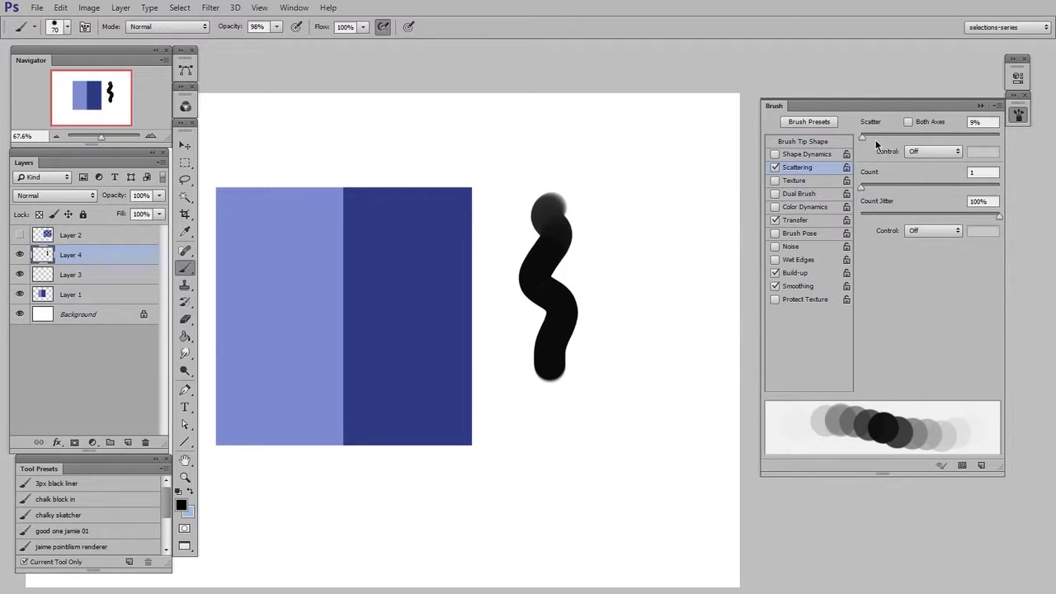
{"action": "left_click_drag", "start_coordinate": [876, 142], "coordinate": [886, 149]}
{"action": "left_click_drag", "start_coordinate": [608, 295], "coordinate": [588, 316]}
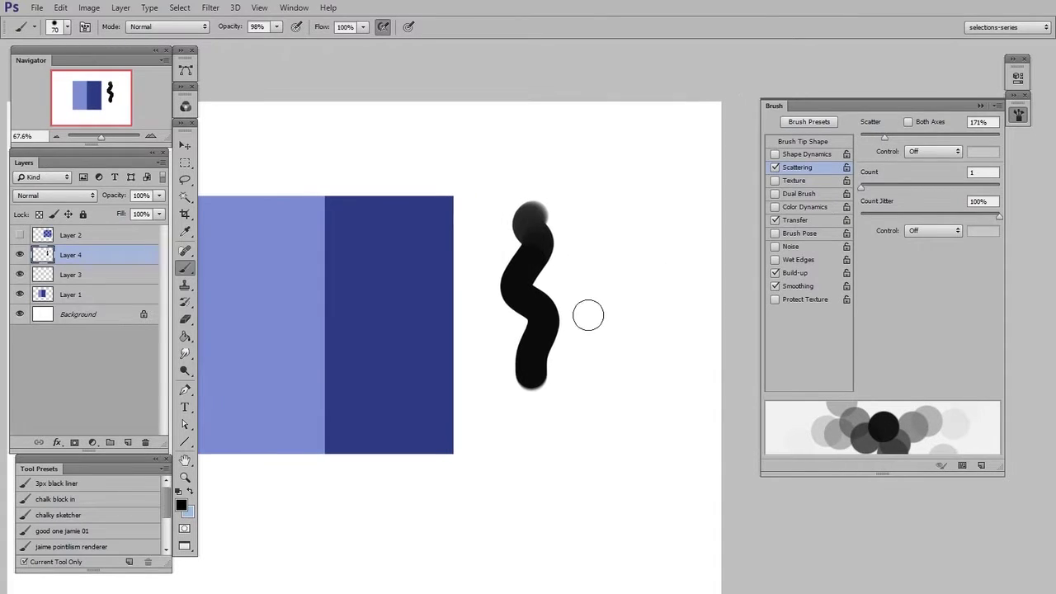
{"action": "mouse_move", "coordinate": [615, 198]}
{"action": "left_mouse_down"}
{"action": "mouse_move", "coordinate": [616, 412]}
{"action": "mouse_move", "coordinate": [649, 259]}
{"action": "mouse_move", "coordinate": [631, 381]}
{"action": "mouse_move", "coordinate": [607, 376]}
{"action": "mouse_move", "coordinate": [575, 441]}
{"action": "mouse_move", "coordinate": [596, 442]}
{"action": "mouse_move", "coordinate": [635, 495]}
{"action": "mouse_move", "coordinate": [611, 372]}
{"action": "mouse_move", "coordinate": [561, 396]}
{"action": "left_mouse_up"}
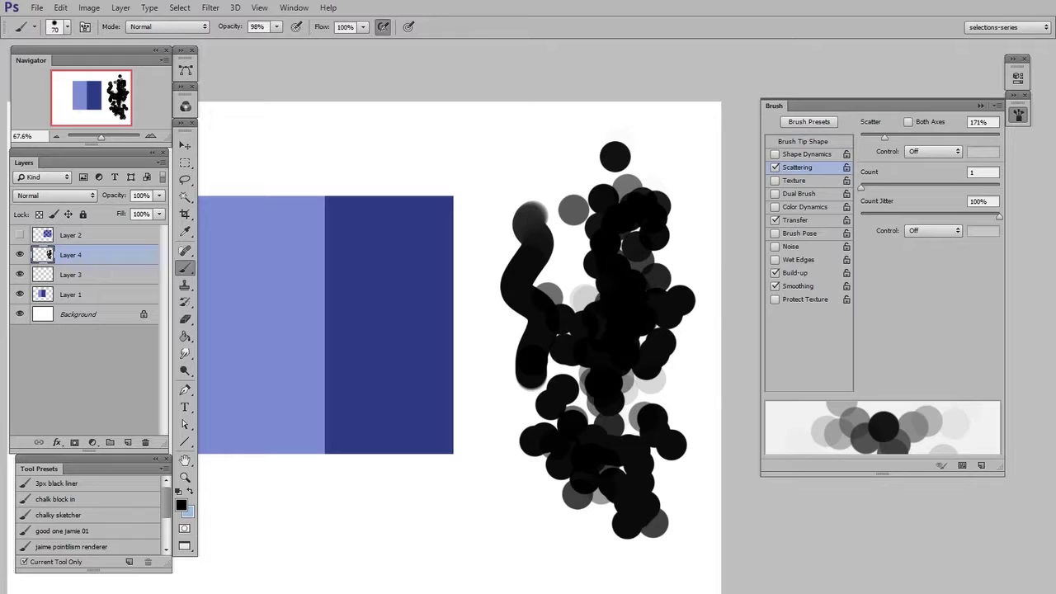
Give the Smudge tool's brush tip 35% spacing and enable scattering at 114%
{"action": "left_click_drag", "start_coordinate": [529, 425], "coordinate": [631, 393]}
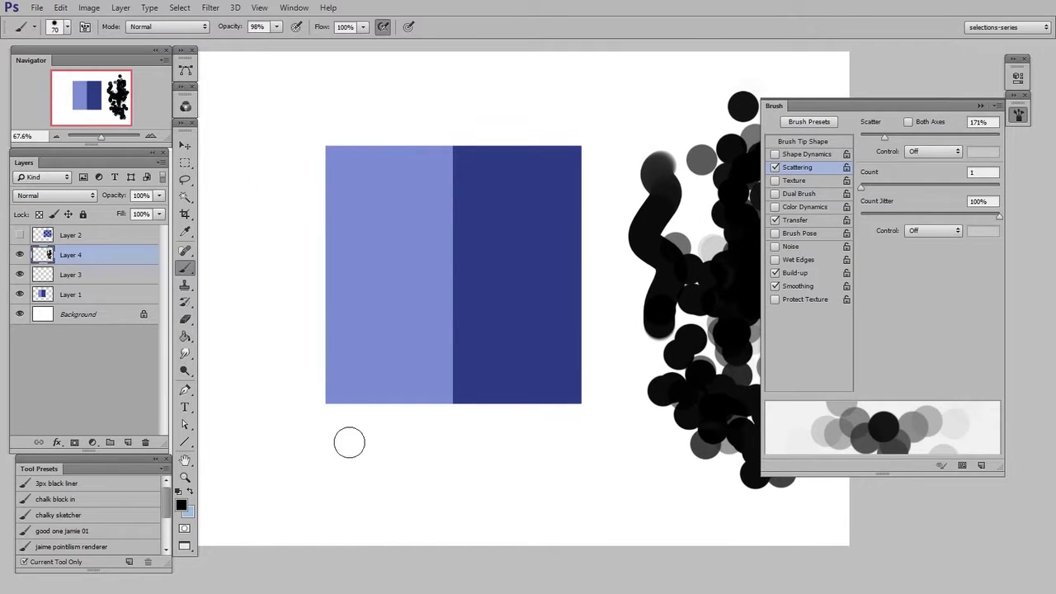
{"action": "left_click", "coordinate": [186, 354]}
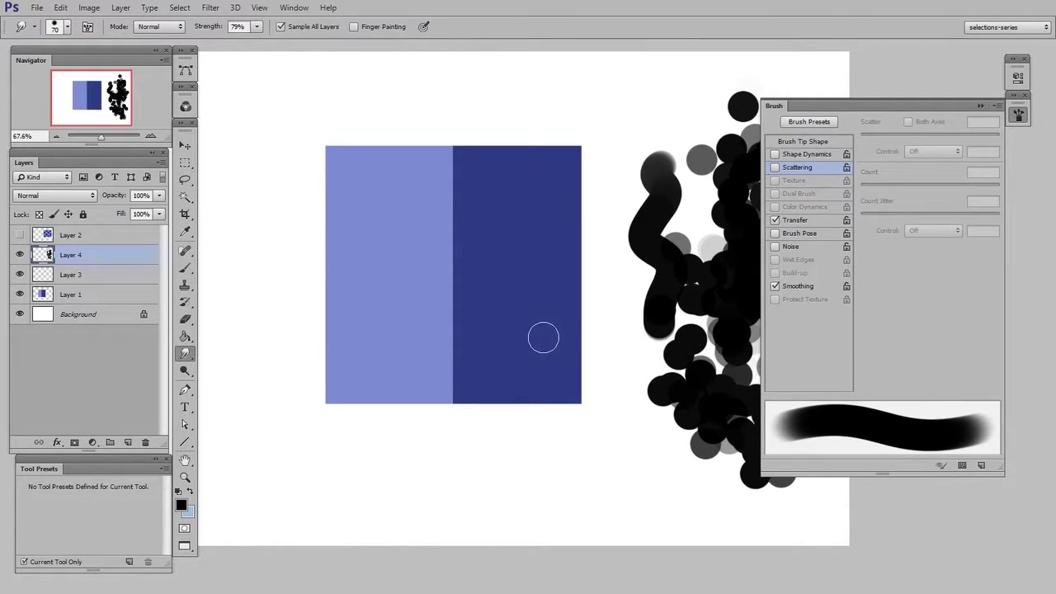
{"action": "left_click", "coordinate": [818, 143]}
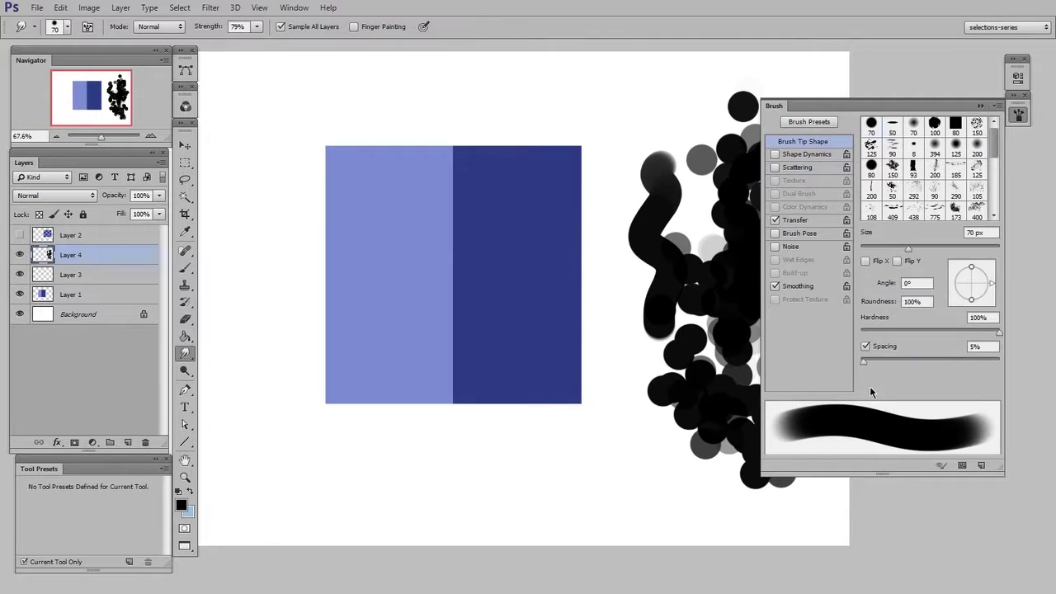
{"action": "left_click_drag", "start_coordinate": [864, 361], "coordinate": [889, 364]}
{"action": "left_click", "coordinate": [819, 169]}
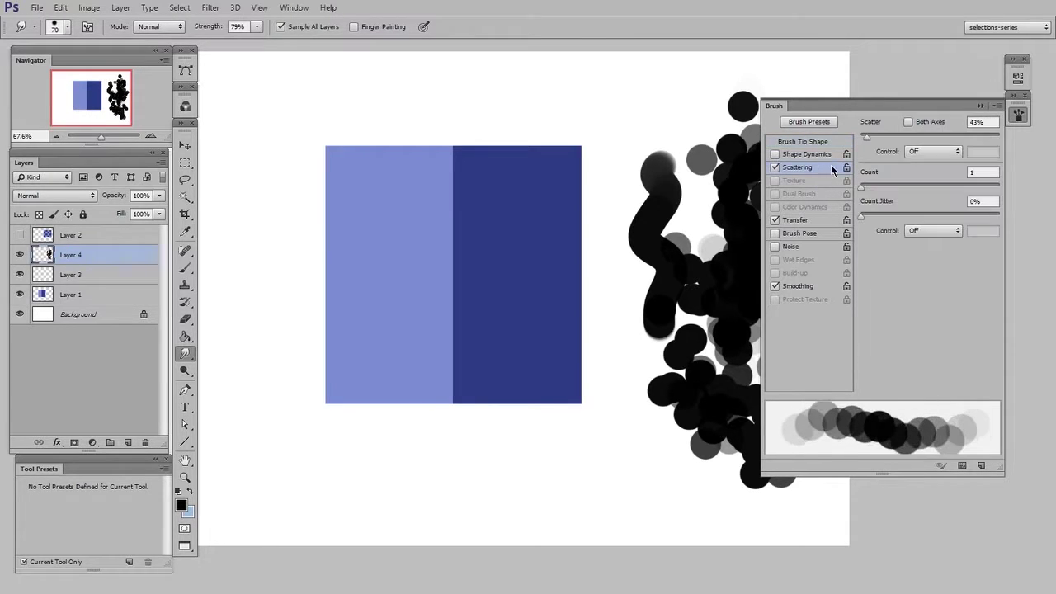
{"action": "left_click_drag", "start_coordinate": [867, 137], "coordinate": [872, 137]}
{"action": "left_click", "coordinate": [832, 144]}
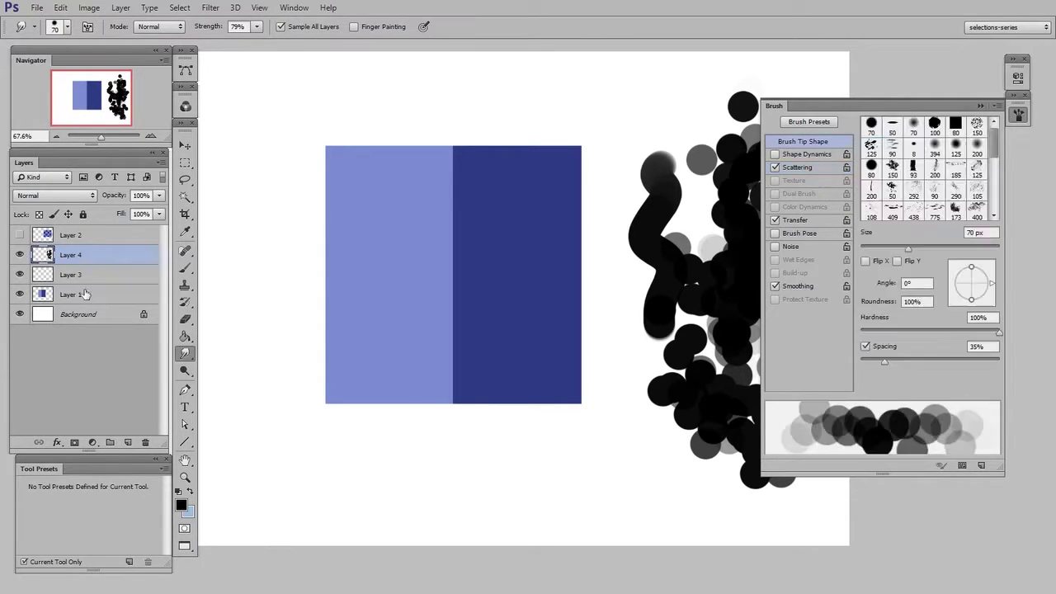
Add a new layer directly above Layer 1 and lower the smudge strength to 23%
{"action": "left_click", "coordinate": [83, 295]}
{"action": "left_click", "coordinate": [128, 443]}
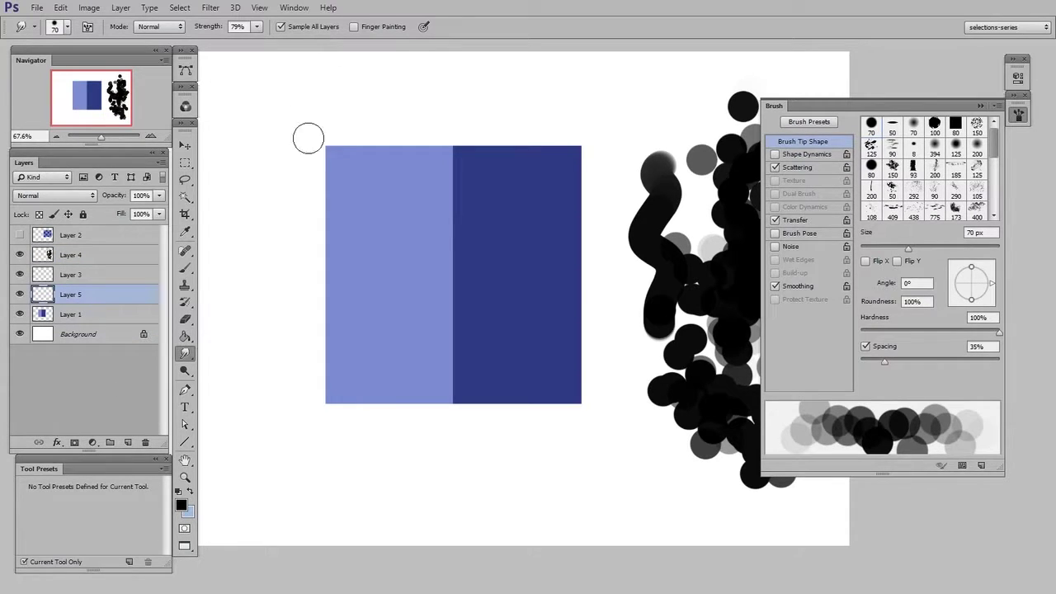
{"action": "left_click", "coordinate": [256, 27]}
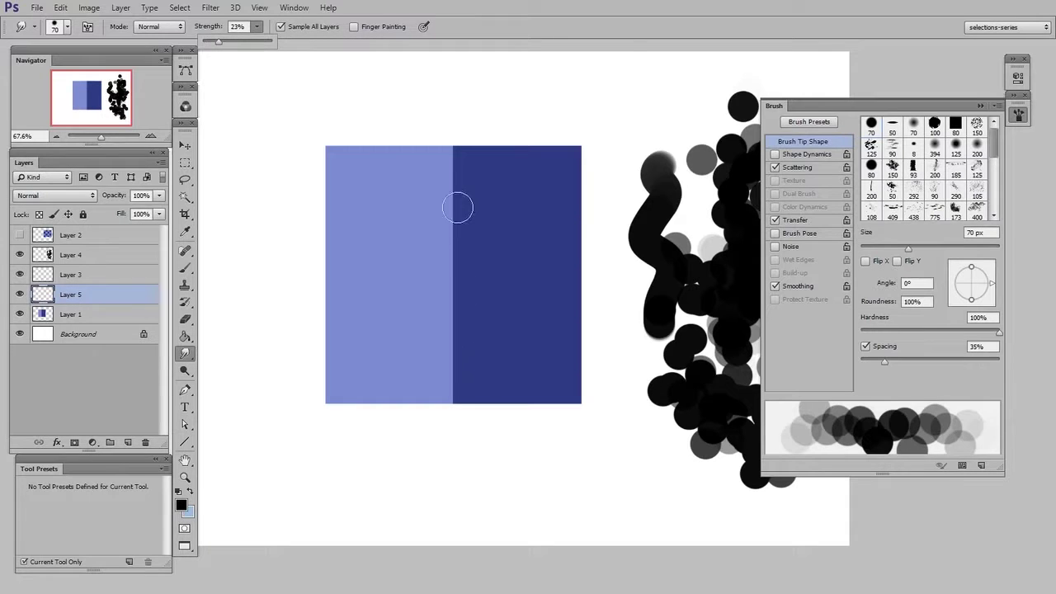
Blend the square's light and dark blue halves with scattered smudge strokes on Layer 5, enlarging the brush to 105 px
{"action": "mouse_move", "coordinate": [455, 173]}
{"action": "left_mouse_down"}
{"action": "mouse_move", "coordinate": [449, 297]}
{"action": "mouse_move", "coordinate": [474, 349]}
{"action": "mouse_move", "coordinate": [506, 325]}
{"action": "mouse_move", "coordinate": [537, 321]}
{"action": "mouse_move", "coordinate": [486, 350]}
{"action": "mouse_move", "coordinate": [556, 348]}
{"action": "left_mouse_up"}
{"action": "key", "text": "z"}
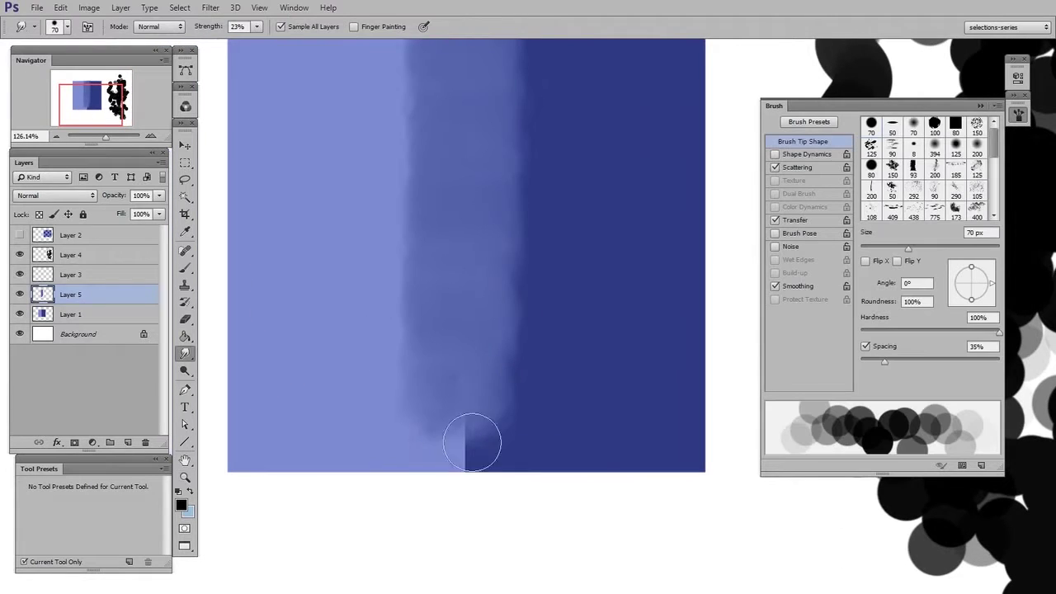
{"action": "mouse_move", "coordinate": [467, 408]}
{"action": "left_mouse_down"}
{"action": "mouse_move", "coordinate": [451, 209]}
{"action": "mouse_move", "coordinate": [412, 293]}
{"action": "mouse_move", "coordinate": [394, 400]}
{"action": "left_mouse_up"}
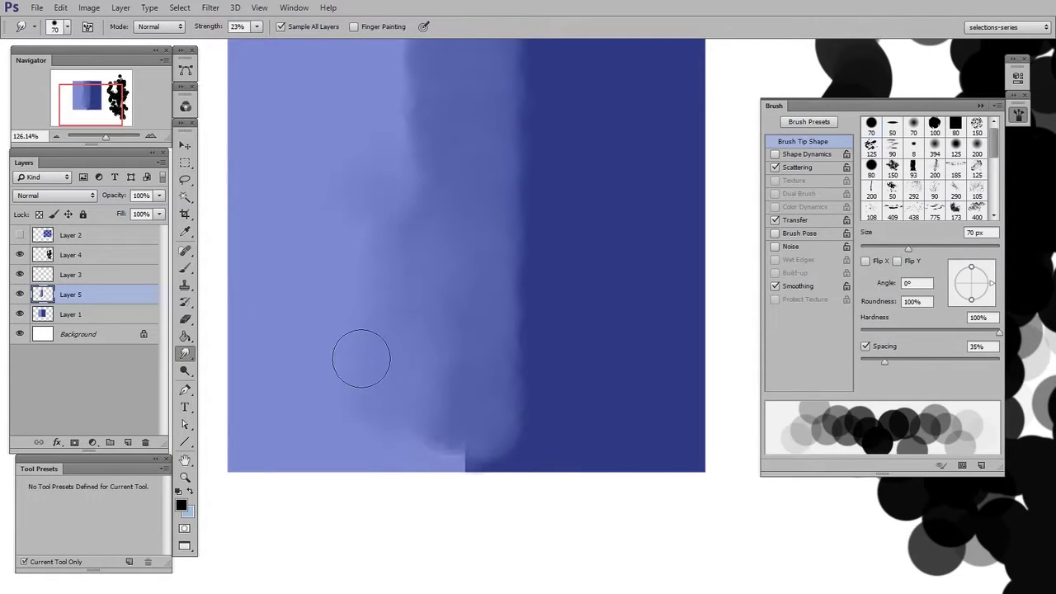
{"action": "mouse_move", "coordinate": [512, 388]}
{"action": "left_mouse_down"}
{"action": "mouse_move", "coordinate": [544, 182]}
{"action": "mouse_move", "coordinate": [542, 367]}
{"action": "mouse_move", "coordinate": [533, 348]}
{"action": "mouse_move", "coordinate": [440, 370]}
{"action": "mouse_move", "coordinate": [459, 357]}
{"action": "mouse_move", "coordinate": [483, 162]}
{"action": "mouse_move", "coordinate": [367, 294]}
{"action": "mouse_move", "coordinate": [348, 199]}
{"action": "mouse_move", "coordinate": [425, 430]}
{"action": "mouse_move", "coordinate": [432, 370]}
{"action": "mouse_move", "coordinate": [491, 325]}
{"action": "mouse_move", "coordinate": [477, 410]}
{"action": "mouse_move", "coordinate": [548, 209]}
{"action": "mouse_move", "coordinate": [565, 408]}
{"action": "mouse_move", "coordinate": [632, 276]}
{"action": "mouse_move", "coordinate": [608, 348]}
{"action": "mouse_move", "coordinate": [609, 440]}
{"action": "left_mouse_up"}
{"action": "key", "text": "bracketright"}
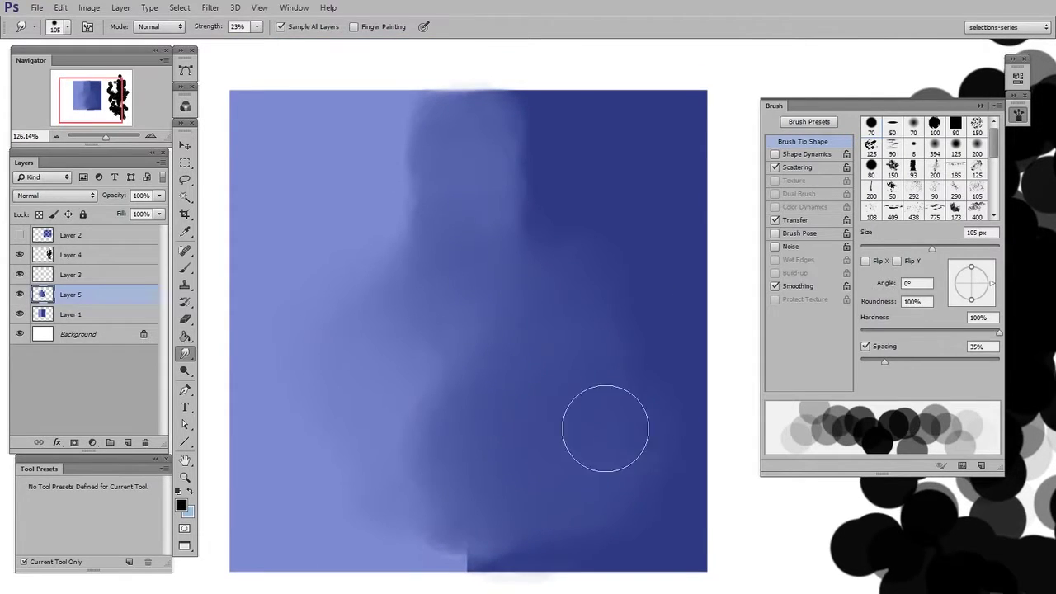
Erase part of the blended area on Layer 5 over the dark blue half with a hard round 70 px eraser
{"action": "key", "text": "e"}
{"action": "right_click", "coordinate": [597, 303]}
{"action": "double_click", "coordinate": [613, 388]}
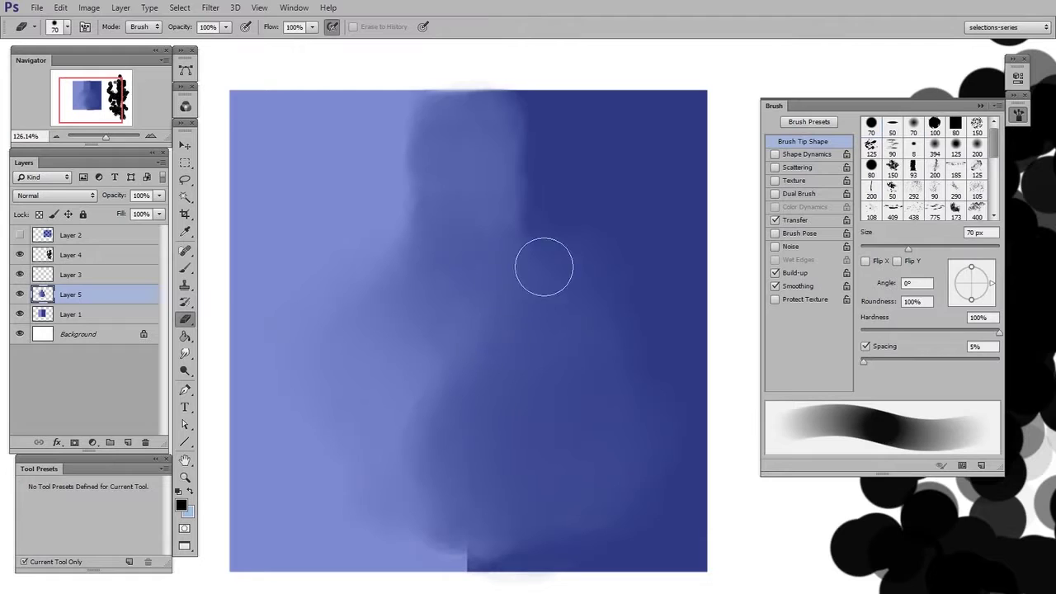
{"action": "right_click", "coordinate": [542, 278]}
{"action": "key", "text": "Escape"}
{"action": "left_click_drag", "start_coordinate": [483, 99], "coordinate": [501, 212]}
{"action": "left_click_drag", "start_coordinate": [577, 248], "coordinate": [615, 462]}
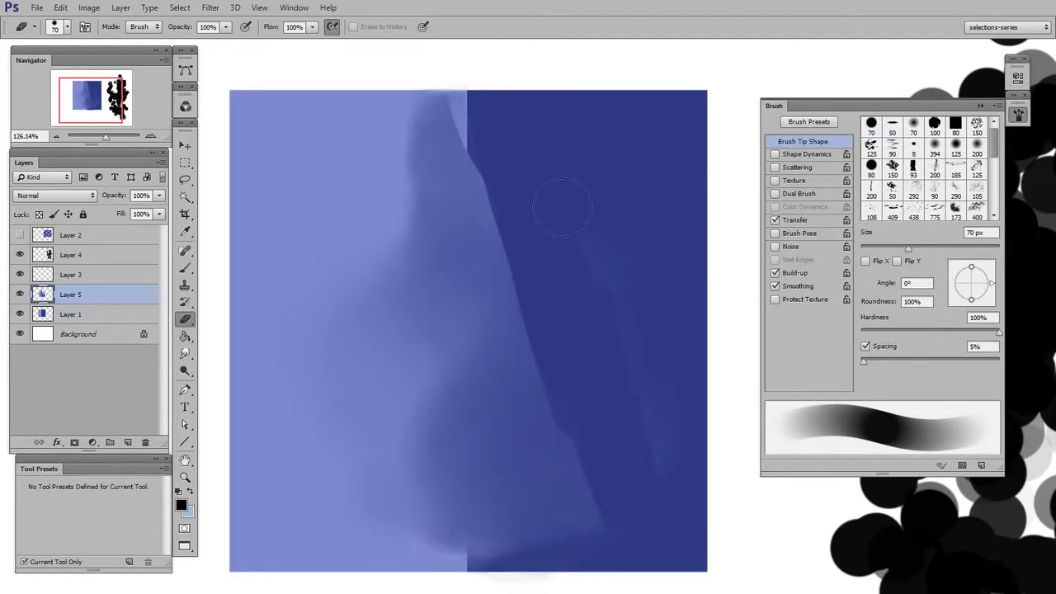
{"action": "mouse_move", "coordinate": [558, 261]}
{"action": "left_mouse_down"}
{"action": "mouse_move", "coordinate": [388, 176]}
{"action": "mouse_move", "coordinate": [229, 292]}
{"action": "mouse_move", "coordinate": [522, 320]}
{"action": "left_mouse_up"}
Clear the contents of Layer 5 and bring up the Smudge tool's Scattering settings
{"action": "key", "text": "Delete"}
{"action": "right_click", "coordinate": [185, 353]}
{"action": "left_click", "coordinate": [216, 389]}
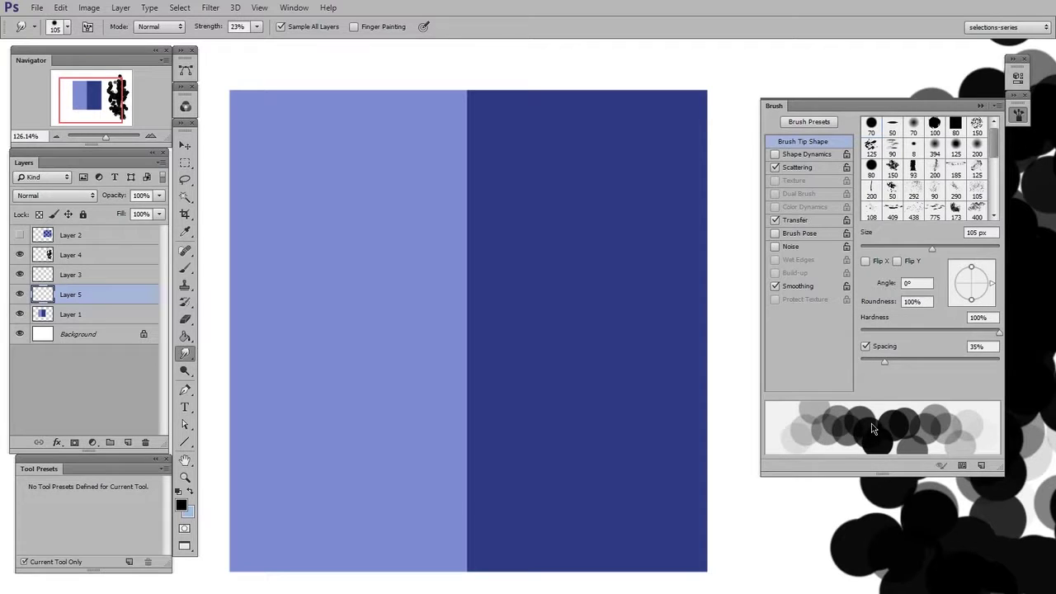
{"action": "left_click", "coordinate": [805, 169]}
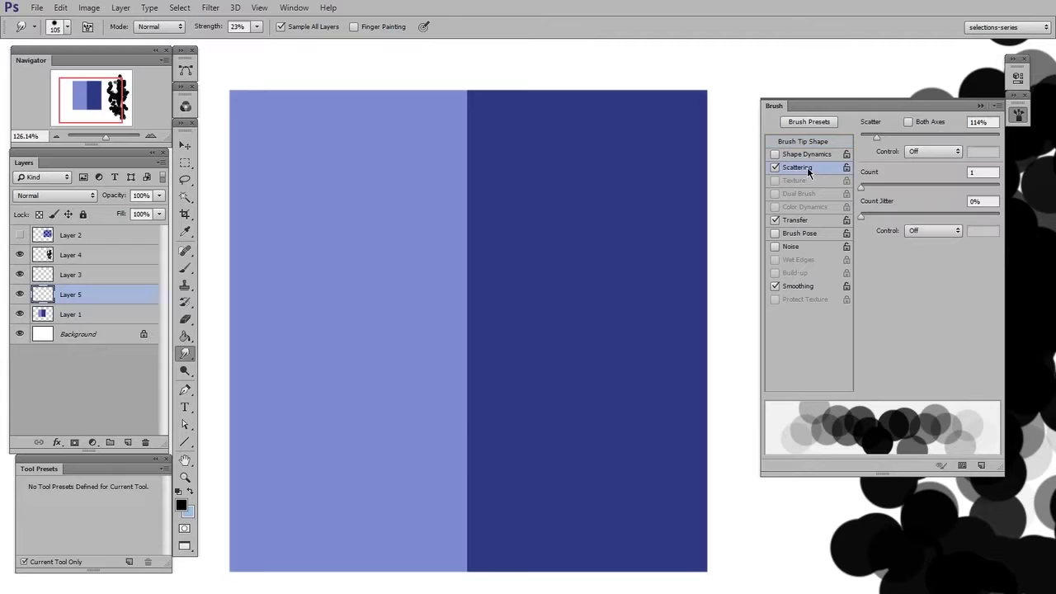
Set the smudge brush's scatter to 33%, enable Shape Dynamics and set the brush tip spacing to 46%
{"action": "left_click_drag", "start_coordinate": [878, 141], "coordinate": [865, 145]}
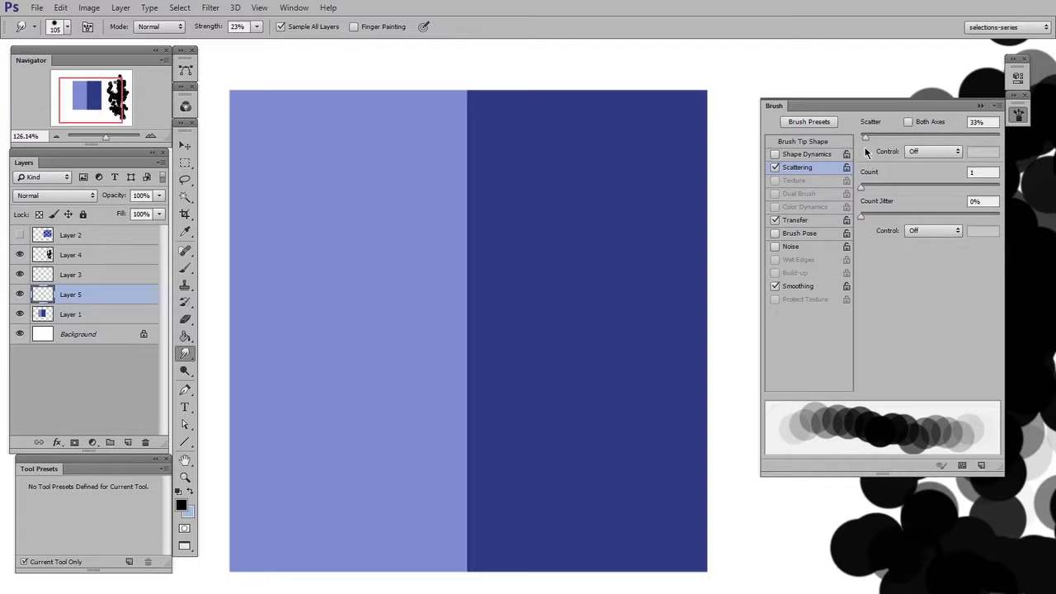
{"action": "left_click", "coordinate": [817, 158]}
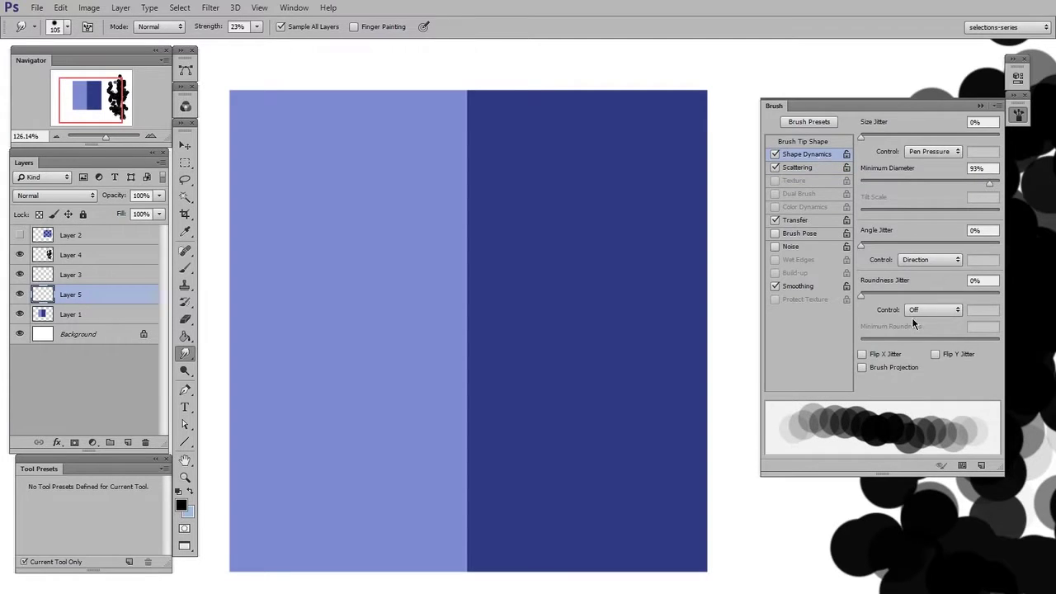
{"action": "left_click", "coordinate": [809, 141]}
{"action": "mouse_move", "coordinate": [895, 355]}
{"action": "left_mouse_down"}
{"action": "mouse_move", "coordinate": [882, 363]}
{"action": "mouse_move", "coordinate": [891, 363]}
{"action": "left_mouse_up"}
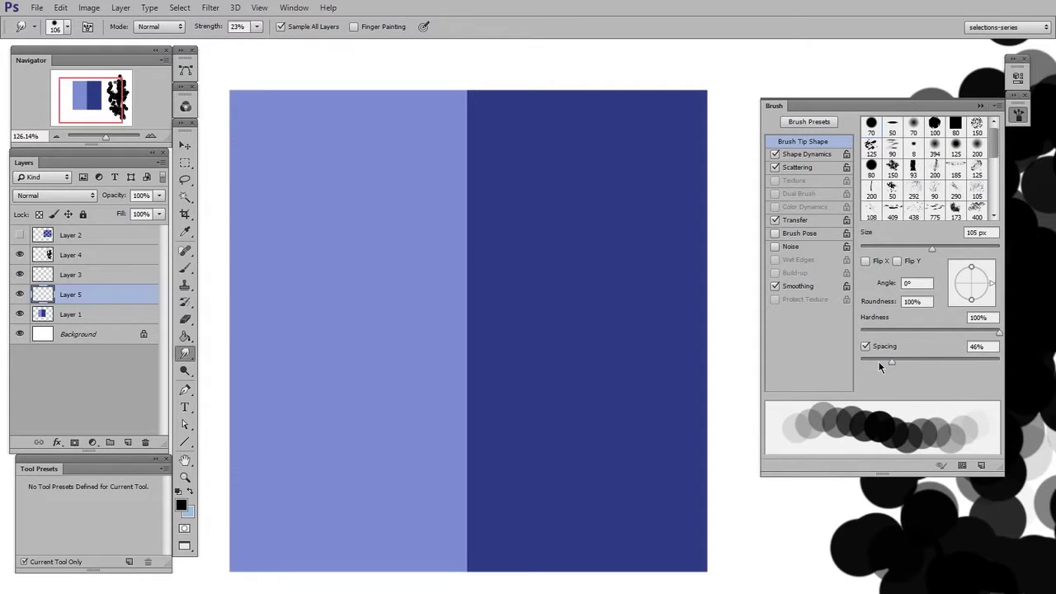
Lower the smudge strength to 12%, shrink the brush to 76 px and smudge along the border between the light and dark blue halves
{"action": "left_click_drag", "start_coordinate": [257, 27], "coordinate": [250, 42]}
{"action": "key", "text": "bracketleft"}
{"action": "key", "text": "bracketleft"}
{"action": "key", "text": "bracketleft"}
{"action": "mouse_move", "coordinate": [472, 134]}
{"action": "left_mouse_down"}
{"action": "mouse_move", "coordinate": [462, 113]}
{"action": "mouse_move", "coordinate": [479, 553]}
{"action": "left_mouse_up"}
{"action": "mouse_move", "coordinate": [480, 449]}
{"action": "left_mouse_down"}
{"action": "mouse_move", "coordinate": [468, 112]}
{"action": "mouse_move", "coordinate": [453, 530]}
{"action": "mouse_move", "coordinate": [433, 105]}
{"action": "mouse_move", "coordinate": [400, 569]}
{"action": "mouse_move", "coordinate": [483, 339]}
{"action": "mouse_move", "coordinate": [483, 84]}
{"action": "mouse_move", "coordinate": [503, 563]}
{"action": "mouse_move", "coordinate": [543, 233]}
{"action": "left_mouse_up"}
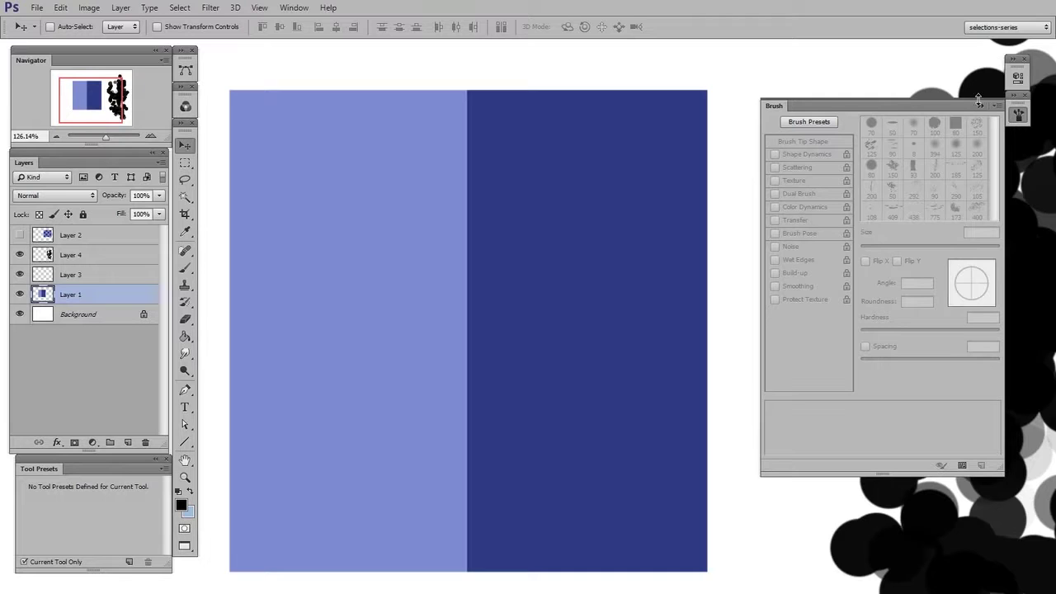
Add a new layer above Layer 1 and blend the border between the two blue halves with the Smudge tool
{"action": "left_click", "coordinate": [1019, 116]}
{"action": "left_click", "coordinate": [1018, 116]}
{"action": "left_click_drag", "start_coordinate": [542, 361], "coordinate": [446, 377]}
{"action": "left_click", "coordinate": [186, 353]}
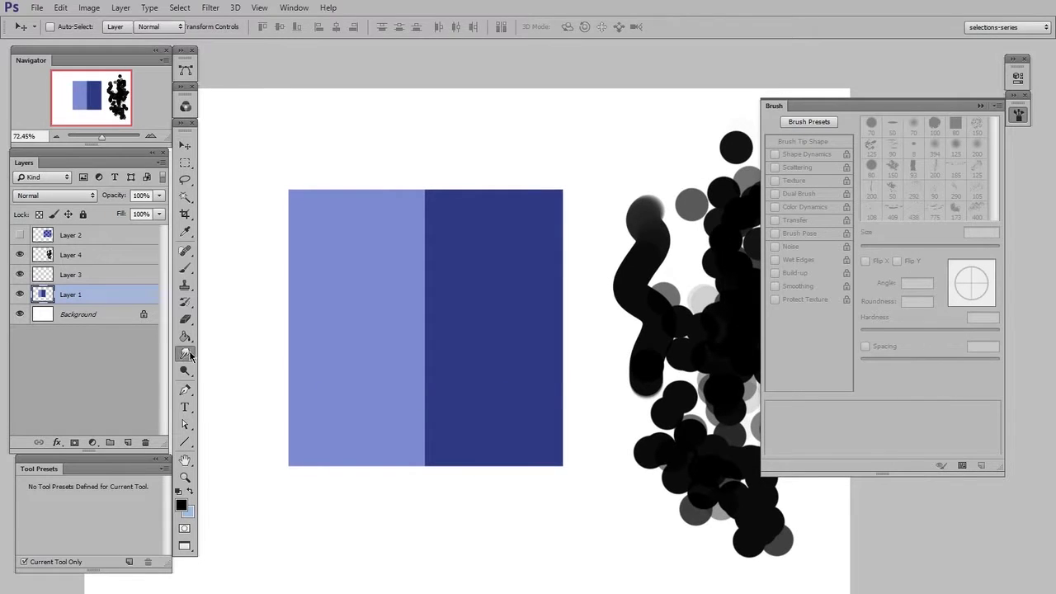
{"action": "left_click", "coordinate": [128, 442]}
{"action": "mouse_move", "coordinate": [423, 250]}
{"action": "left_mouse_down"}
{"action": "mouse_move", "coordinate": [436, 370]}
{"action": "mouse_move", "coordinate": [433, 206]}
{"action": "mouse_move", "coordinate": [434, 426]}
{"action": "mouse_move", "coordinate": [435, 190]}
{"action": "mouse_move", "coordinate": [427, 488]}
{"action": "mouse_move", "coordinate": [410, 205]}
{"action": "mouse_move", "coordinate": [405, 394]}
{"action": "mouse_move", "coordinate": [408, 206]}
{"action": "mouse_move", "coordinate": [457, 389]}
{"action": "left_mouse_up"}
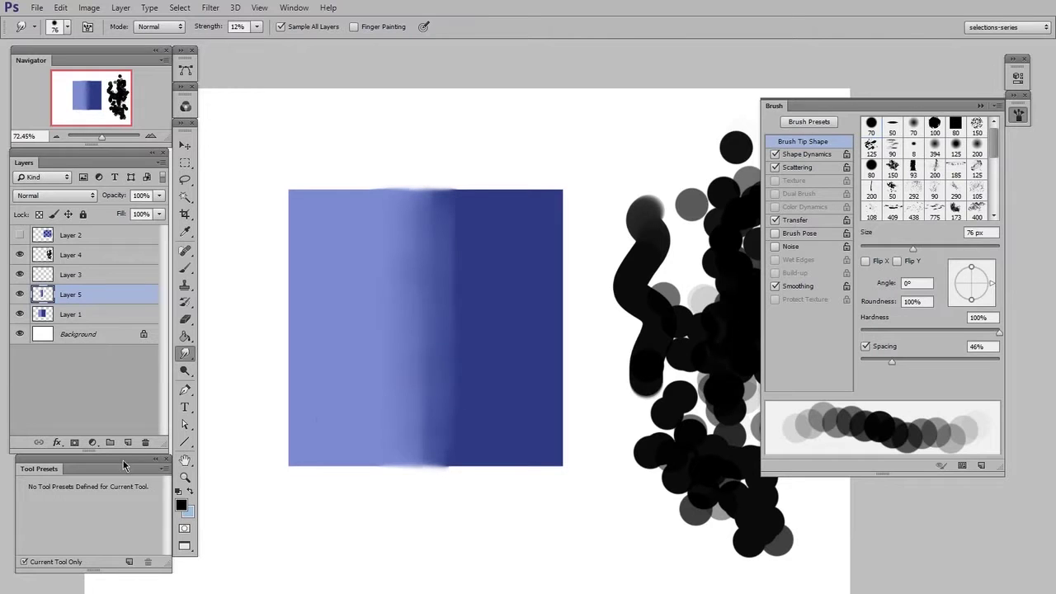
Save the current Smudge tool settings as a tool preset named "narrow smudge"
{"action": "left_click_drag", "start_coordinate": [126, 467], "coordinate": [138, 481]}
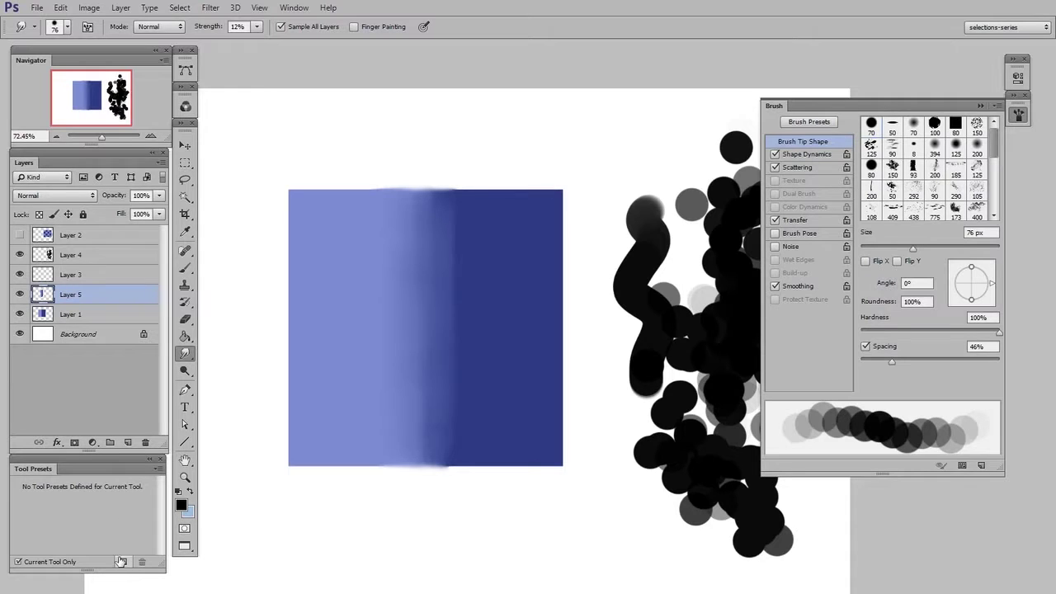
{"action": "left_click_drag", "start_coordinate": [120, 561], "coordinate": [77, 555]}
{"action": "left_click_drag", "start_coordinate": [88, 553], "coordinate": [123, 561]}
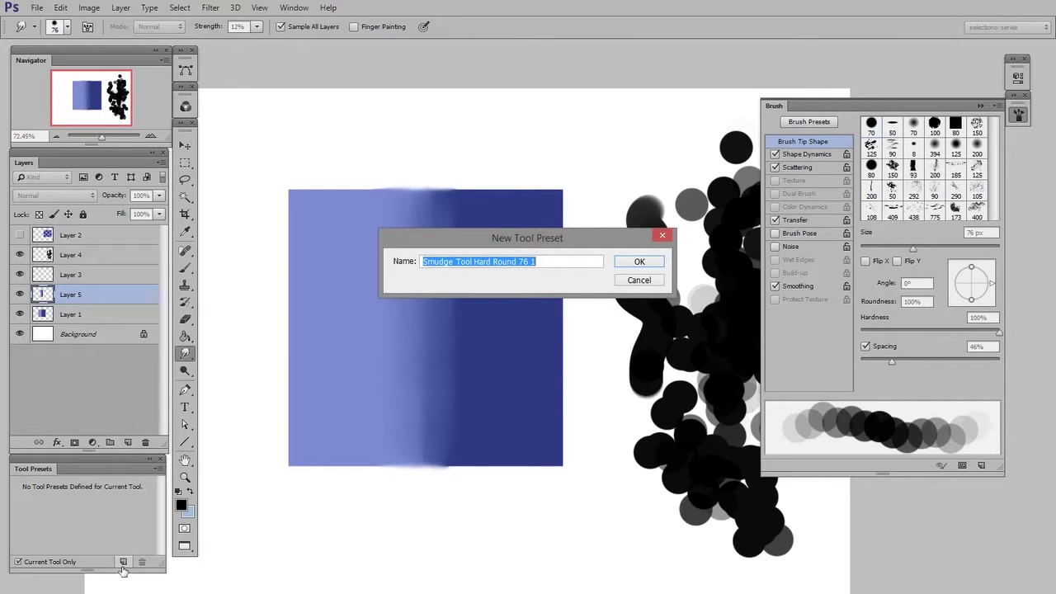
{"action": "type", "text": "narrow smudge"}
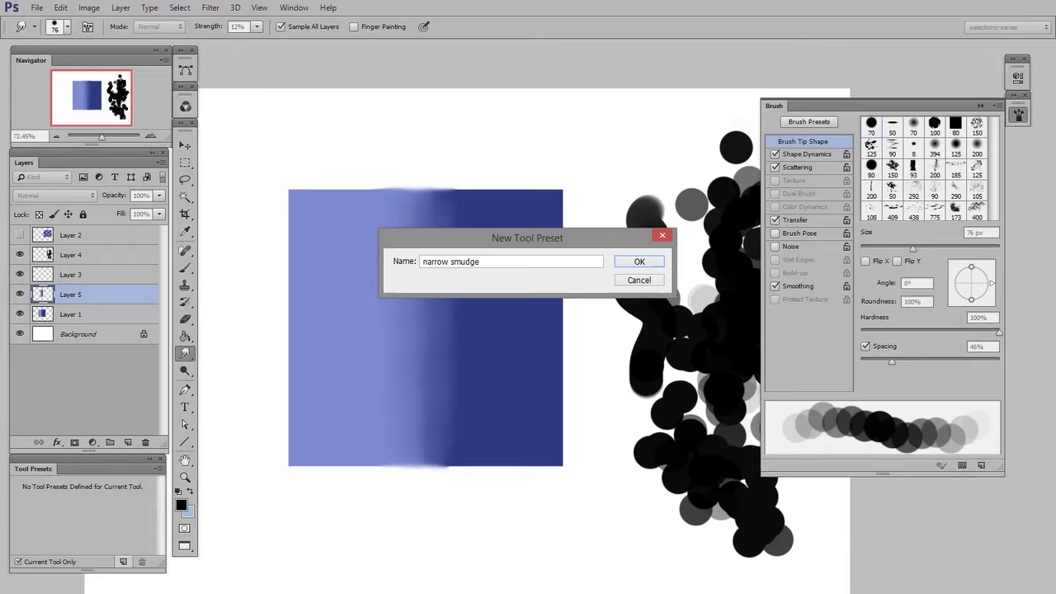
{"action": "key", "text": "Return"}
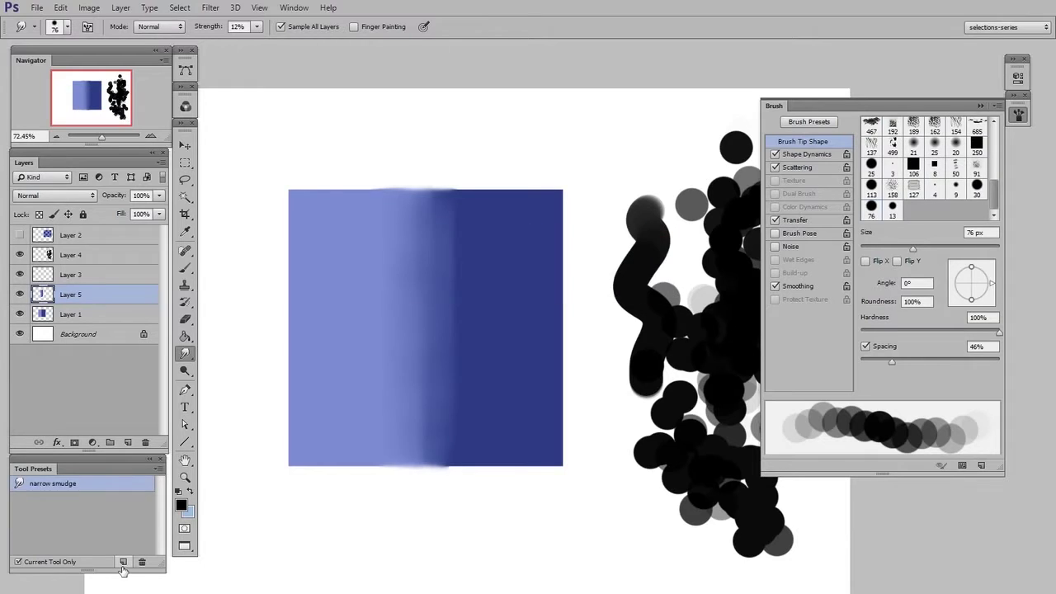
Delete Layer 4 with the black scatter strokes and Layer 5 with the blended border
{"action": "key", "text": "F5"}
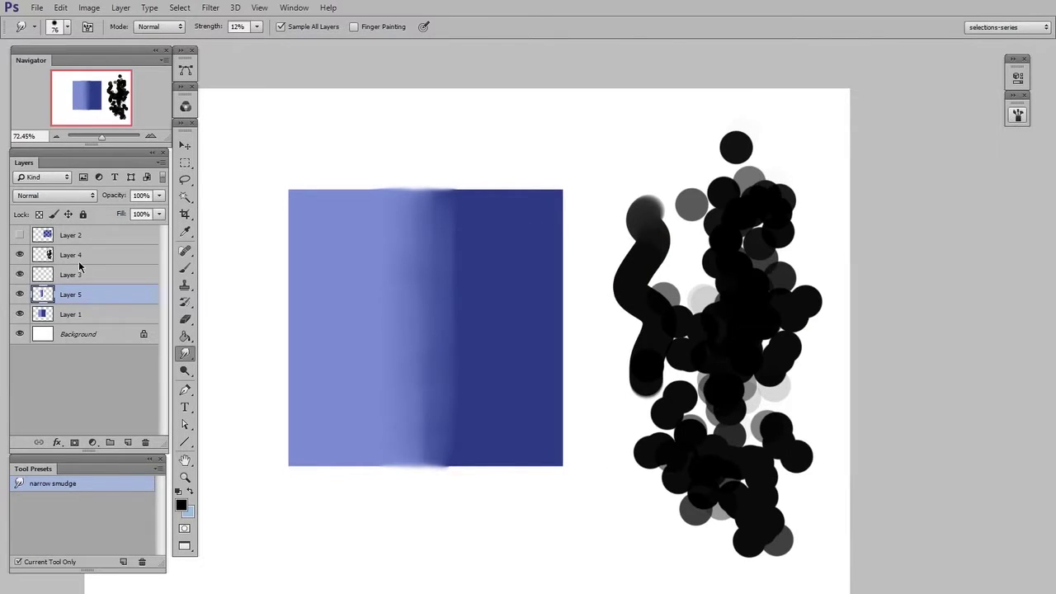
{"action": "left_click_drag", "start_coordinate": [79, 262], "coordinate": [145, 443]}
{"action": "left_click_drag", "start_coordinate": [108, 275], "coordinate": [152, 446]}
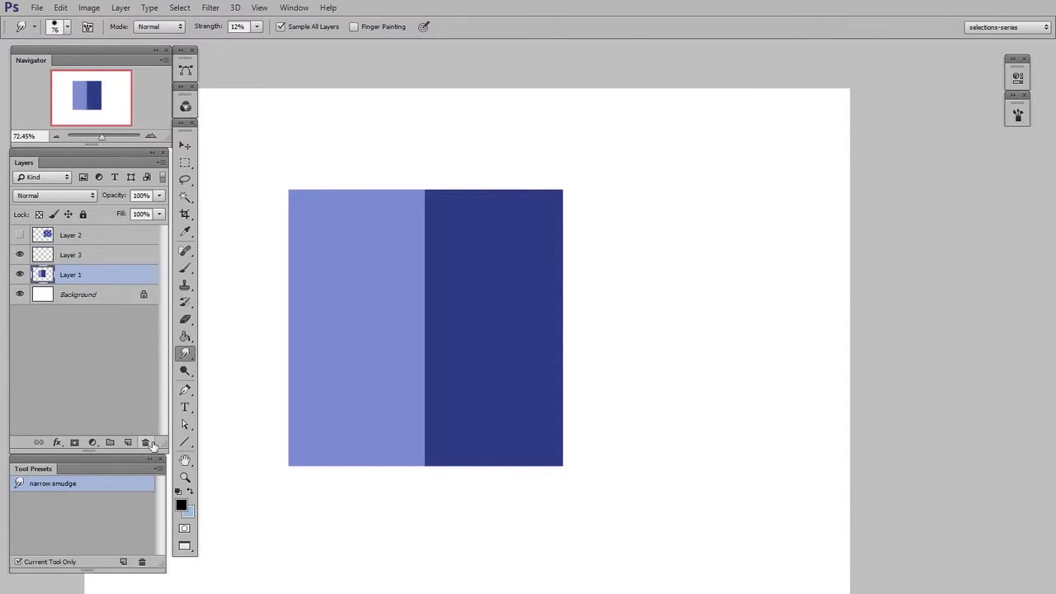
Add a new layer above Layer 1 and blend the square's two halves on it using the narrow smudge preset
{"action": "key", "text": "b"}
{"action": "key", "text": "ctrl+shift+alt+n"}
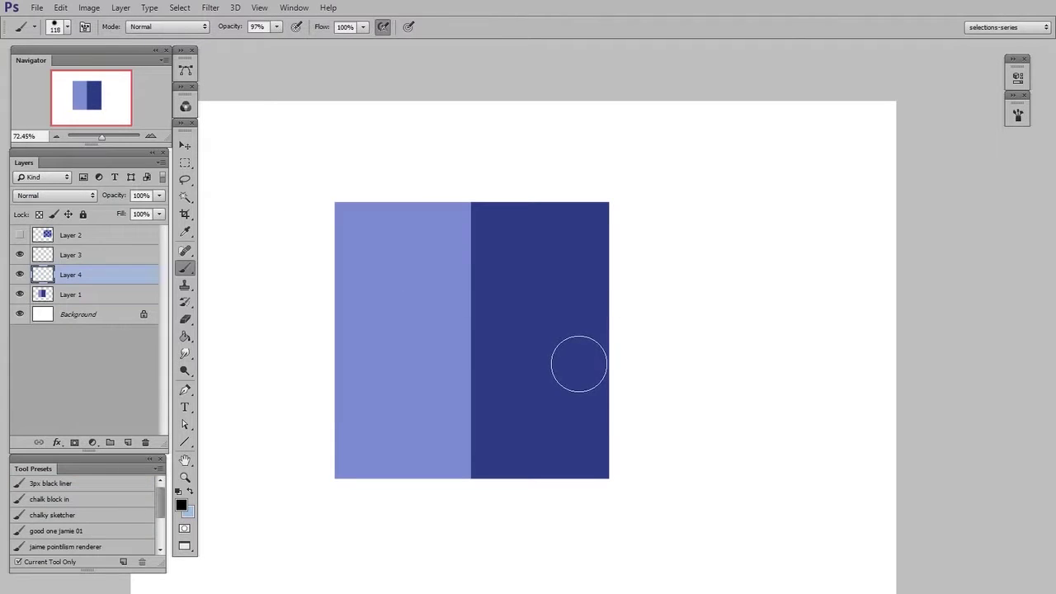
{"action": "left_click", "coordinate": [184, 354]}
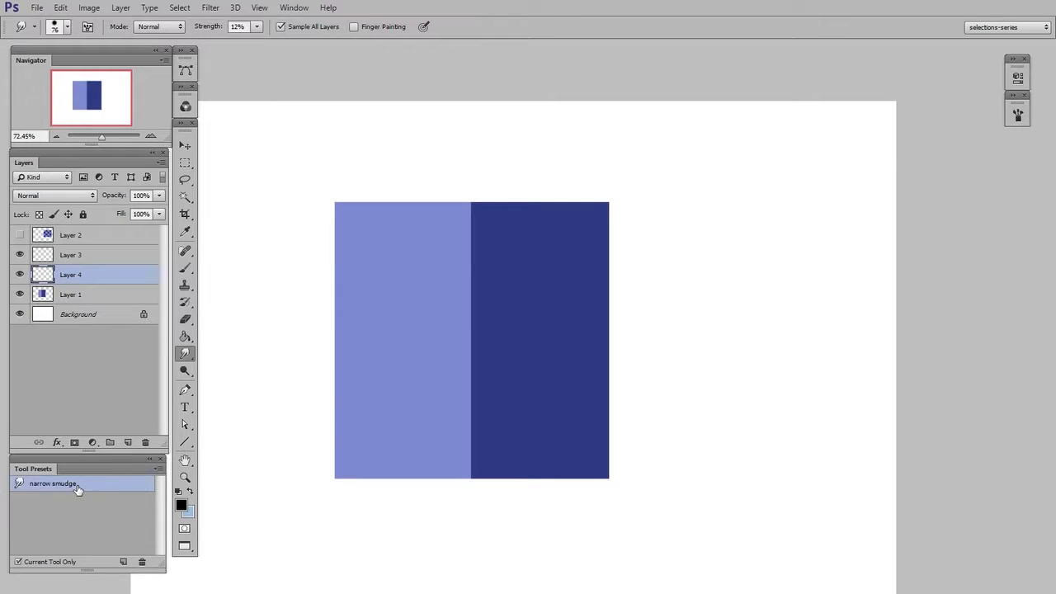
{"action": "mouse_move", "coordinate": [474, 285]}
{"action": "left_mouse_down"}
{"action": "mouse_move", "coordinate": [474, 243]}
{"action": "mouse_move", "coordinate": [473, 376]}
{"action": "mouse_move", "coordinate": [472, 241]}
{"action": "mouse_move", "coordinate": [469, 407]}
{"action": "mouse_move", "coordinate": [478, 203]}
{"action": "mouse_move", "coordinate": [478, 420]}
{"action": "mouse_move", "coordinate": [451, 237]}
{"action": "mouse_move", "coordinate": [443, 380]}
{"action": "mouse_move", "coordinate": [439, 211]}
{"action": "left_mouse_up"}
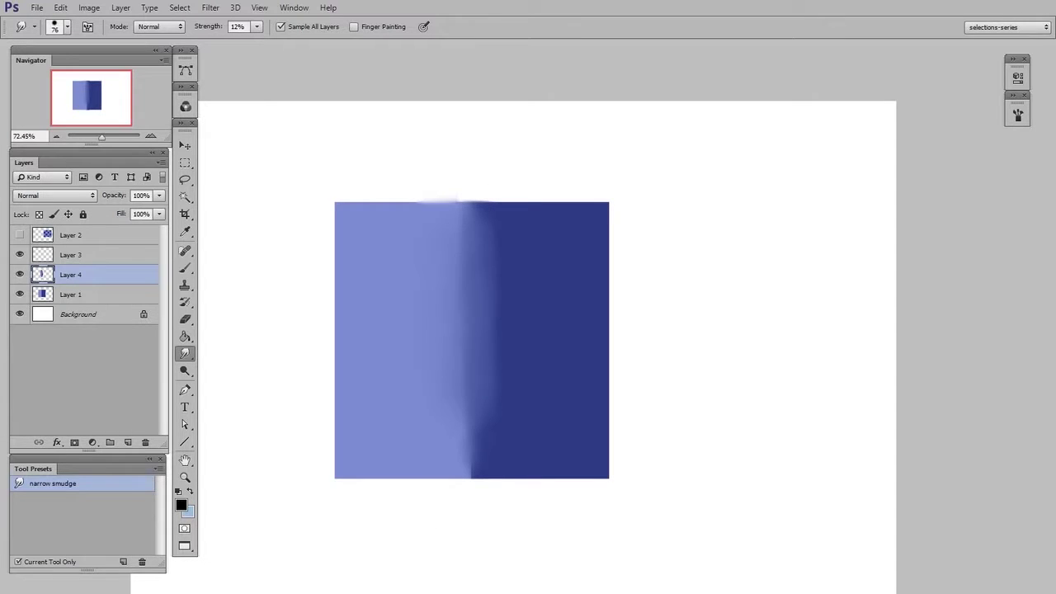
Hide Layer 4 and Layer 1, show Layer 2 and move its checkerboard to the middle of the canvas
{"action": "left_click", "coordinate": [20, 274]}
{"action": "left_click", "coordinate": [20, 293]}
{"action": "left_click", "coordinate": [20, 234]}
{"action": "left_click", "coordinate": [83, 235]}
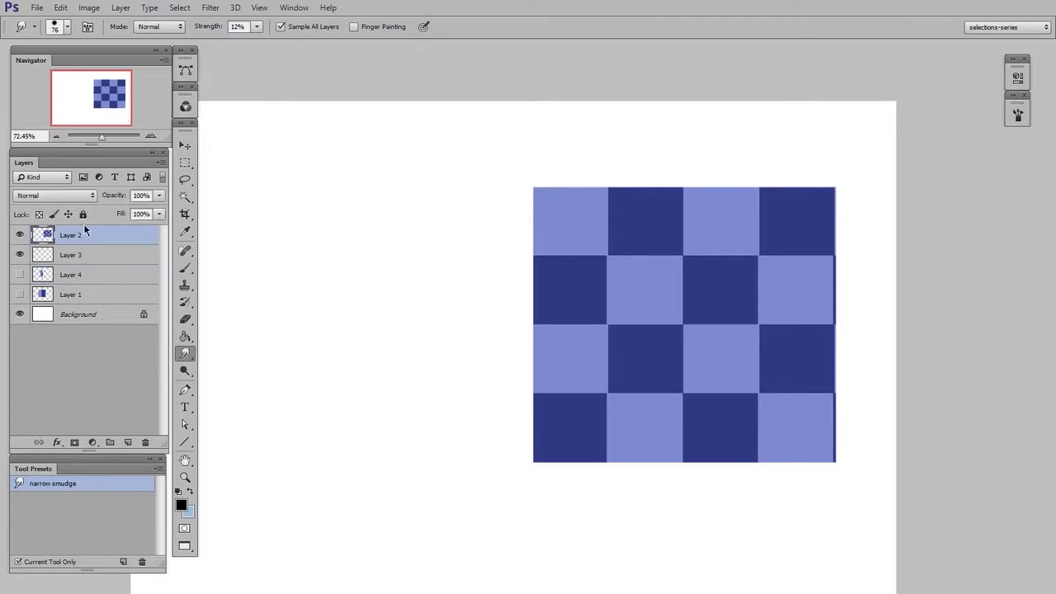
{"action": "left_click", "coordinate": [185, 146]}
{"action": "left_click_drag", "start_coordinate": [690, 377], "coordinate": [499, 443]}
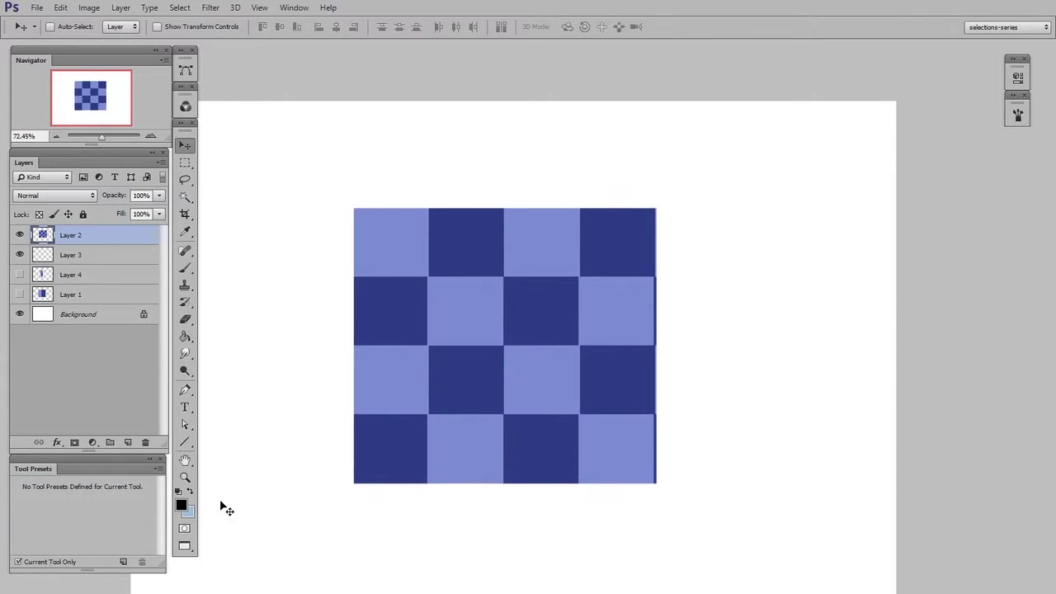
Add a new layer above Layer 2 for smudging, with the Smudge tool at 3% strength and 68% spacing
{"action": "left_click", "coordinate": [128, 443]}
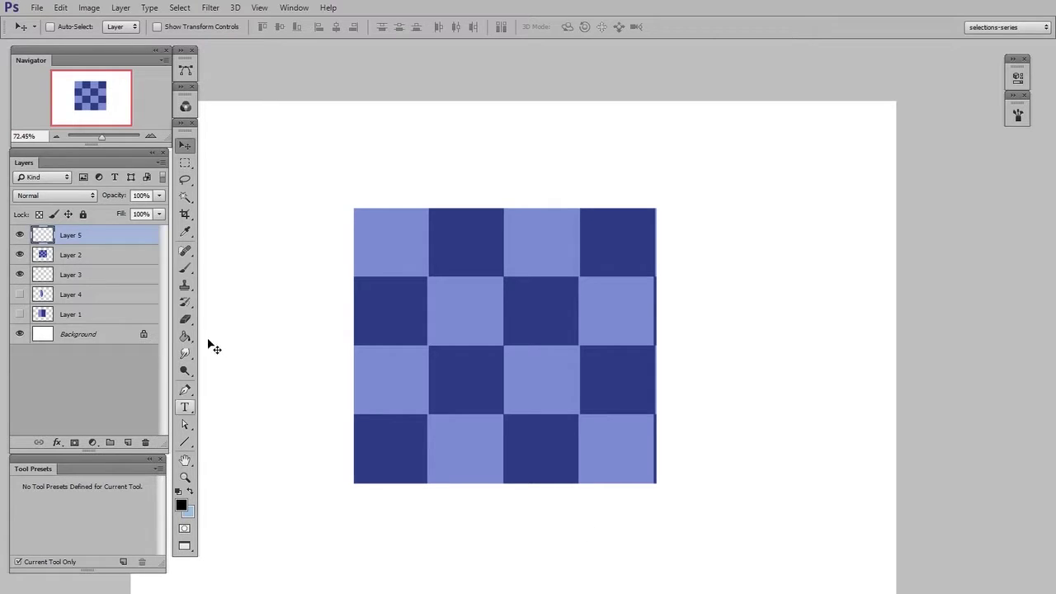
{"action": "left_click", "coordinate": [185, 354]}
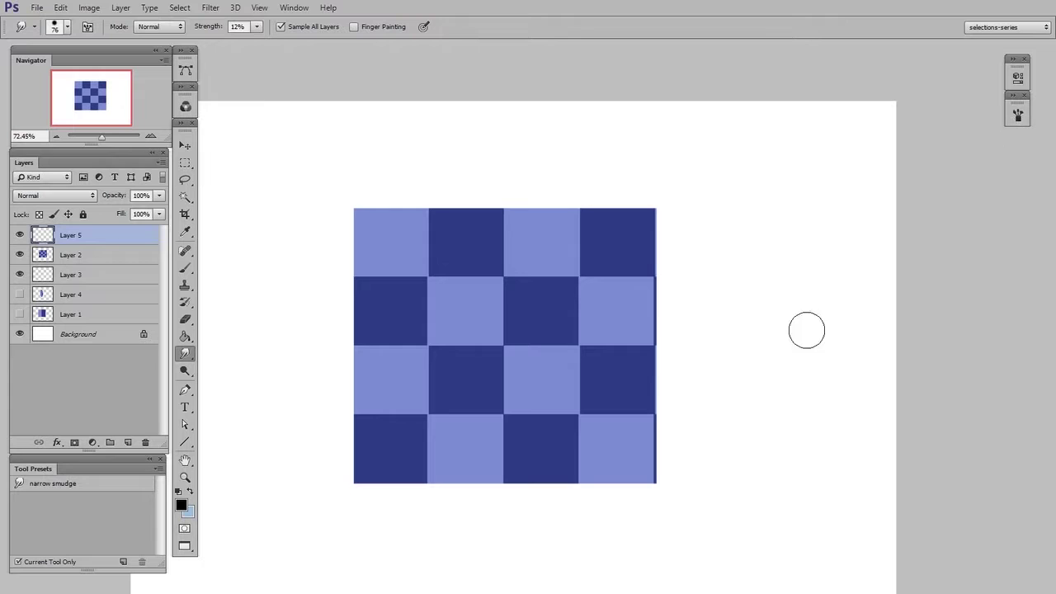
{"action": "left_click", "coordinate": [1019, 115]}
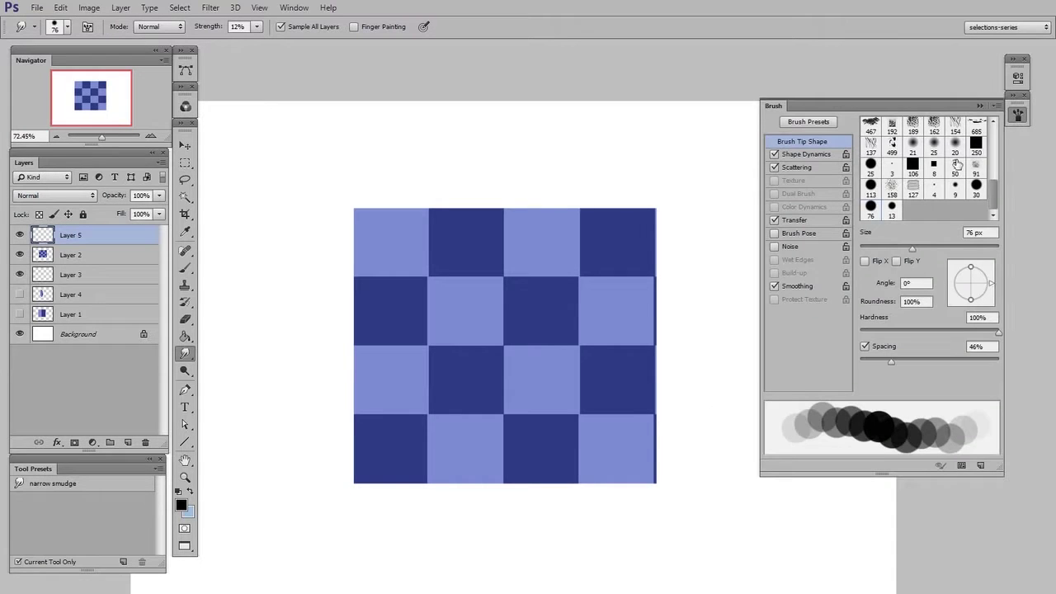
{"action": "left_click", "coordinate": [257, 28]}
{"action": "left_click_drag", "start_coordinate": [254, 42], "coordinate": [251, 41]}
{"action": "left_click_drag", "start_coordinate": [894, 360], "coordinate": [907, 361]}
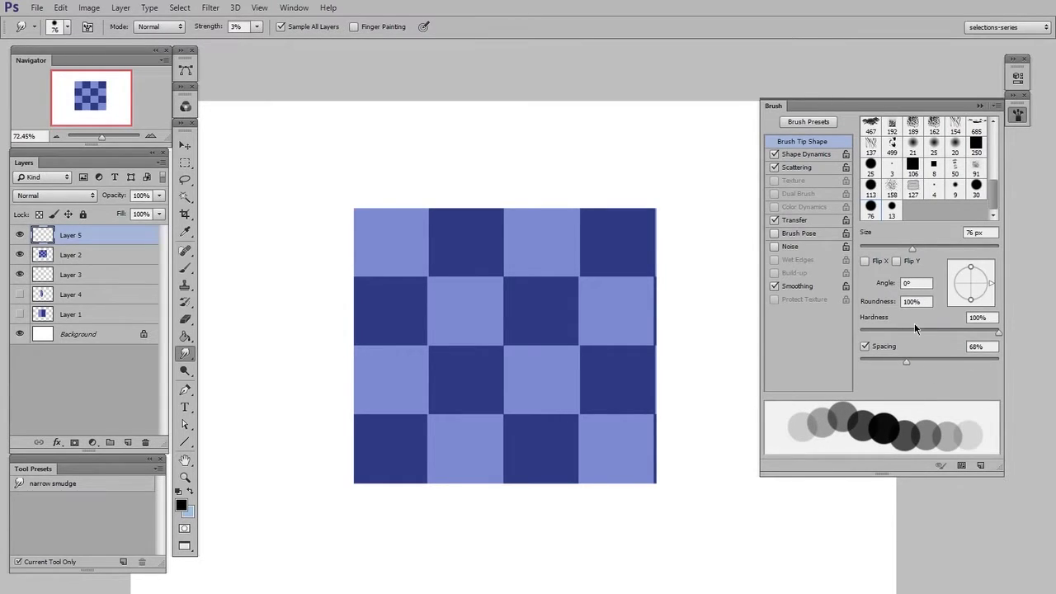
Try smudging the checkerboard's lower squares with reduced hardness and a large brush of about 316 px, and restore the hardness to 100%
{"action": "mouse_move", "coordinate": [991, 332]}
{"action": "left_mouse_down"}
{"action": "mouse_move", "coordinate": [928, 334]}
{"action": "mouse_move", "coordinate": [944, 333]}
{"action": "left_mouse_up"}
{"action": "mouse_move", "coordinate": [512, 367]}
{"action": "left_mouse_down"}
{"action": "mouse_move", "coordinate": [496, 370]}
{"action": "mouse_move", "coordinate": [575, 363]}
{"action": "left_mouse_up"}
{"action": "mouse_move", "coordinate": [507, 372]}
{"action": "left_mouse_down"}
{"action": "mouse_move", "coordinate": [474, 389]}
{"action": "mouse_move", "coordinate": [539, 318]}
{"action": "mouse_move", "coordinate": [424, 362]}
{"action": "mouse_move", "coordinate": [369, 484]}
{"action": "mouse_move", "coordinate": [621, 408]}
{"action": "mouse_move", "coordinate": [614, 450]}
{"action": "mouse_move", "coordinate": [645, 388]}
{"action": "mouse_move", "coordinate": [607, 249]}
{"action": "mouse_move", "coordinate": [642, 316]}
{"action": "mouse_move", "coordinate": [529, 398]}
{"action": "mouse_move", "coordinate": [402, 381]}
{"action": "mouse_move", "coordinate": [521, 290]}
{"action": "mouse_move", "coordinate": [566, 353]}
{"action": "mouse_move", "coordinate": [584, 416]}
{"action": "mouse_move", "coordinate": [606, 413]}
{"action": "mouse_move", "coordinate": [579, 444]}
{"action": "mouse_move", "coordinate": [607, 417]}
{"action": "left_mouse_up"}
{"action": "mouse_move", "coordinate": [932, 332]}
{"action": "left_mouse_down"}
{"action": "mouse_move", "coordinate": [901, 337]}
{"action": "mouse_move", "coordinate": [1003, 333]}
{"action": "left_mouse_up"}
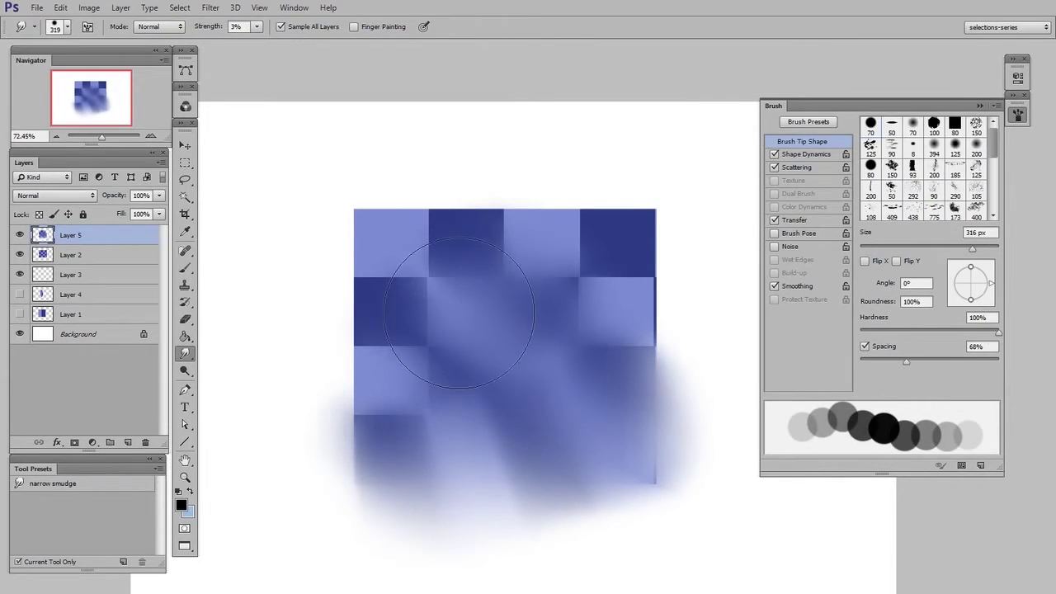
Smudge across the remaining sharp checkerboard squares on Layer 5, varying the brush size and ending at 220 px
{"action": "key", "text": "bracketleft"}
{"action": "key", "text": "bracketleft"}
{"action": "key", "text": "bracketleft"}
{"action": "key", "text": "bracketleft"}
{"action": "mouse_move", "coordinate": [383, 237]}
{"action": "left_mouse_down"}
{"action": "mouse_move", "coordinate": [366, 320]}
{"action": "mouse_move", "coordinate": [584, 242]}
{"action": "mouse_move", "coordinate": [650, 304]}
{"action": "mouse_move", "coordinate": [623, 398]}
{"action": "mouse_move", "coordinate": [641, 377]}
{"action": "left_mouse_up"}
{"action": "key", "text": "bracketright"}
{"action": "key", "text": "bracketright"}
{"action": "key", "text": "bracketright"}
{"action": "left_click_drag", "start_coordinate": [372, 398], "coordinate": [392, 416]}
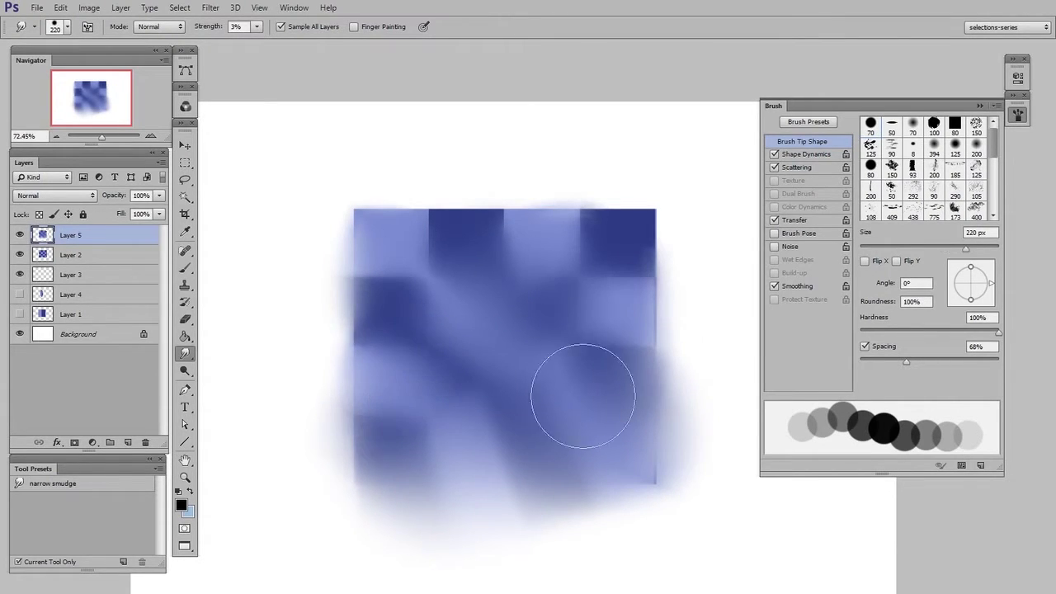
Blend the checkerboard on Layer 5 with a 224 px smudge brush at 2% strength and 117% spacing
{"action": "key", "text": "ctrl+space"}
{"action": "left_click_drag", "start_coordinate": [605, 371], "coordinate": [637, 367]}
{"action": "key", "text": "space"}
{"action": "mouse_move", "coordinate": [403, 239]}
{"action": "left_mouse_down"}
{"action": "mouse_move", "coordinate": [453, 263]}
{"action": "mouse_move", "coordinate": [372, 332]}
{"action": "mouse_move", "coordinate": [577, 207]}
{"action": "mouse_move", "coordinate": [679, 231]}
{"action": "mouse_move", "coordinate": [559, 341]}
{"action": "mouse_move", "coordinate": [479, 342]}
{"action": "mouse_move", "coordinate": [610, 479]}
{"action": "mouse_move", "coordinate": [623, 388]}
{"action": "mouse_move", "coordinate": [326, 453]}
{"action": "mouse_move", "coordinate": [380, 577]}
{"action": "left_mouse_up"}
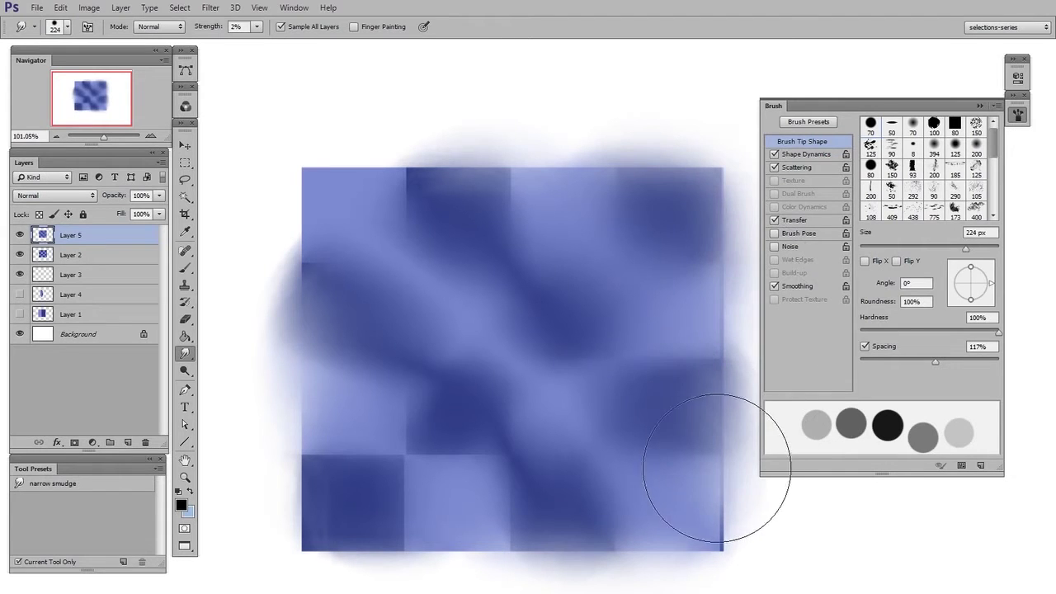
Save the current Smudge tool settings as a tool preset named "soft smudge" and clear the blending from Layer 5
{"action": "left_click", "coordinate": [124, 562]}
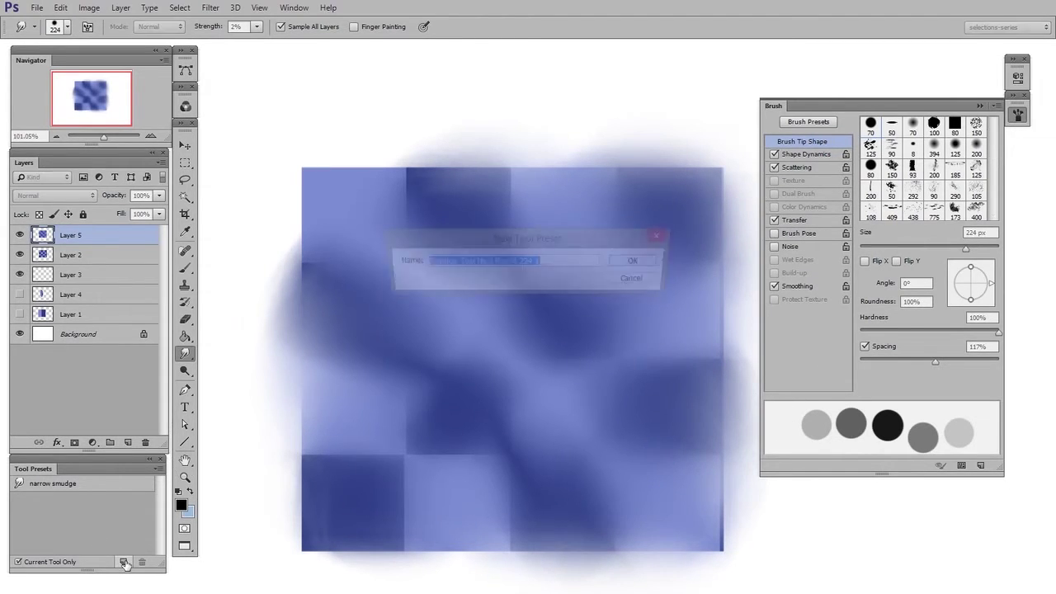
{"action": "type", "text": "sof"}
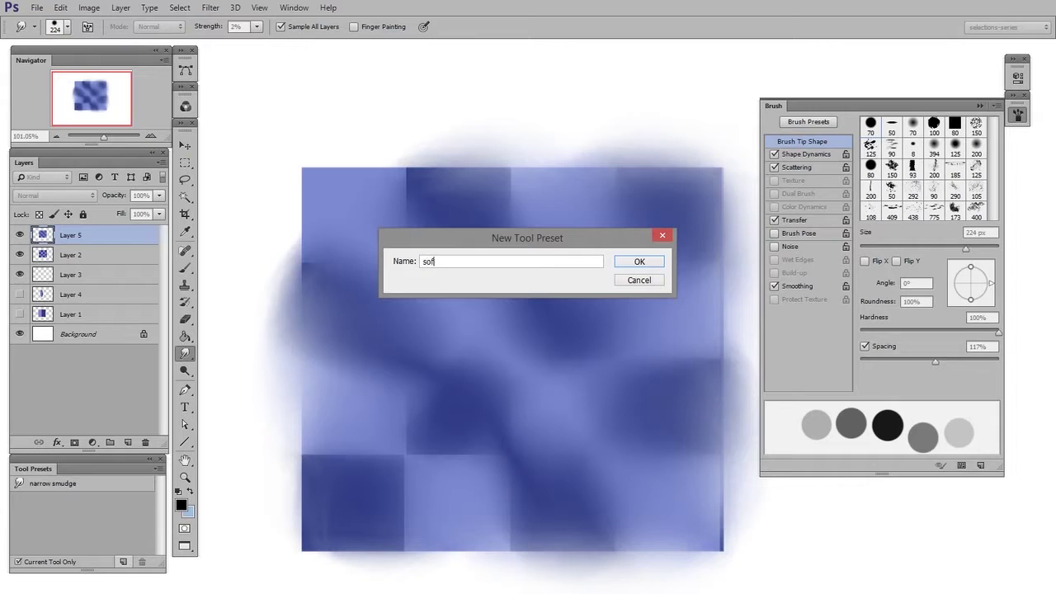
{"action": "type", "text": "t smudge"}
{"action": "key", "text": "Return"}
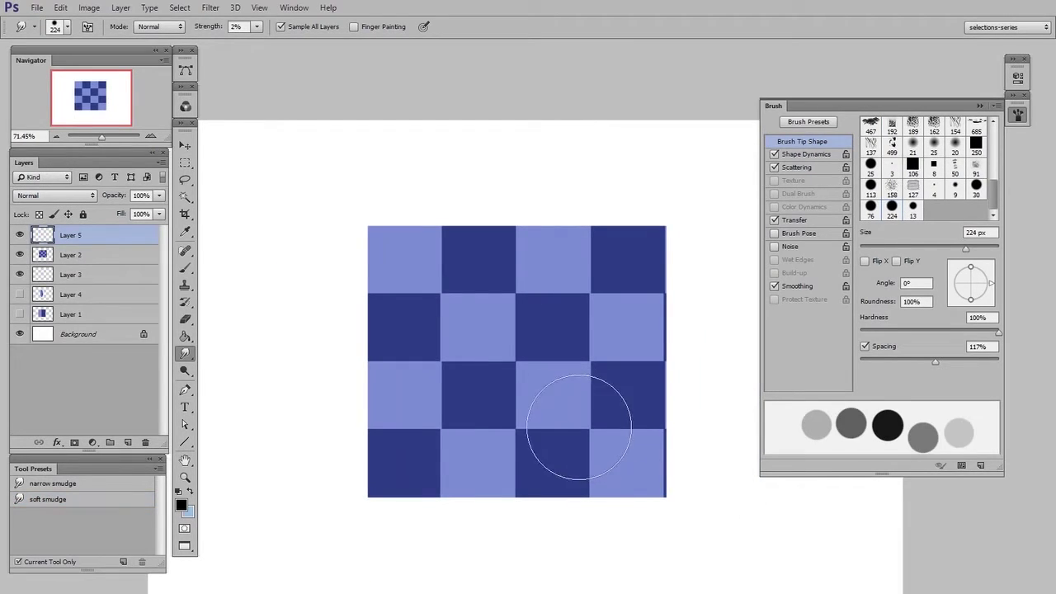
Blend the checkerboard's upper-right squares with the soft smudge preset and its lower-left squares with the narrow smudge preset
{"action": "left_click", "coordinate": [1018, 115]}
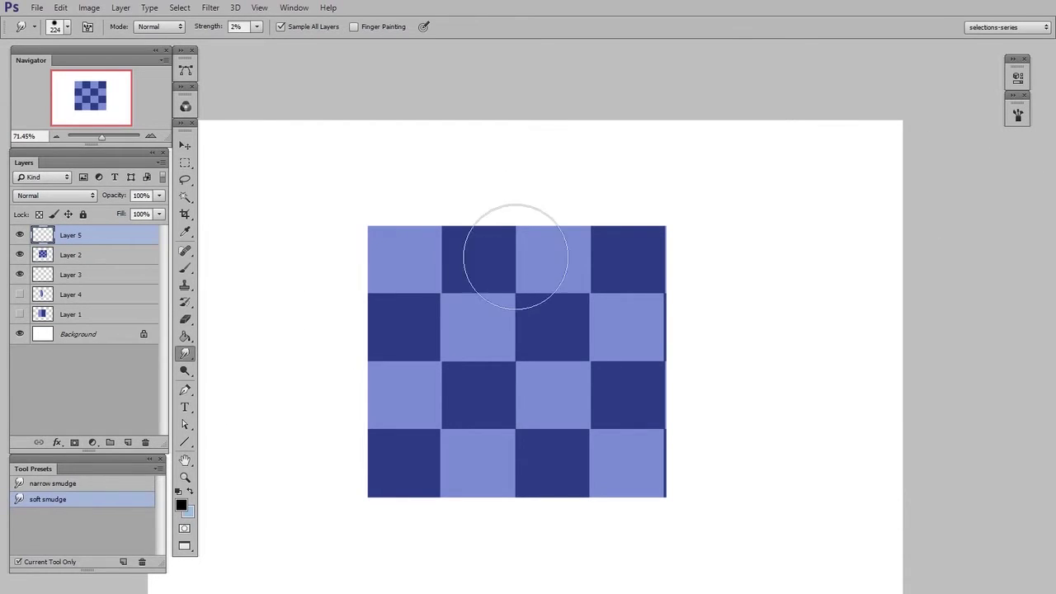
{"action": "left_click_drag", "start_coordinate": [537, 272], "coordinate": [646, 224]}
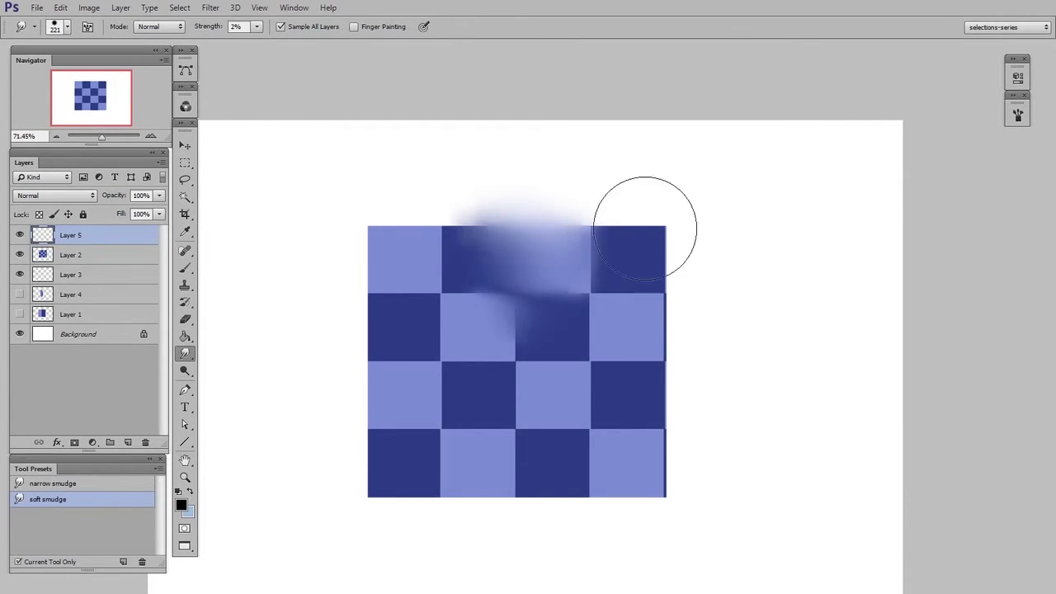
{"action": "left_click", "coordinate": [76, 483]}
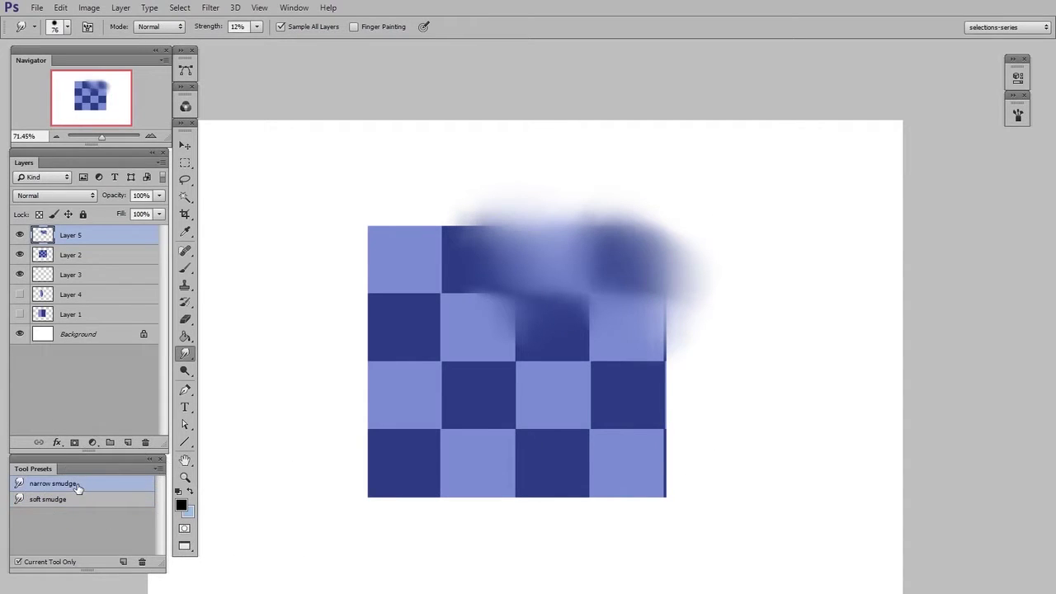
{"action": "mouse_move", "coordinate": [442, 448]}
{"action": "left_mouse_down"}
{"action": "mouse_move", "coordinate": [443, 483]}
{"action": "mouse_move", "coordinate": [447, 367]}
{"action": "mouse_move", "coordinate": [449, 491]}
{"action": "mouse_move", "coordinate": [448, 381]}
{"action": "mouse_move", "coordinate": [439, 471]}
{"action": "mouse_move", "coordinate": [411, 380]}
{"action": "mouse_move", "coordinate": [434, 351]}
{"action": "mouse_move", "coordinate": [371, 363]}
{"action": "left_mouse_up"}
{"action": "left_click", "coordinate": [1018, 115]}
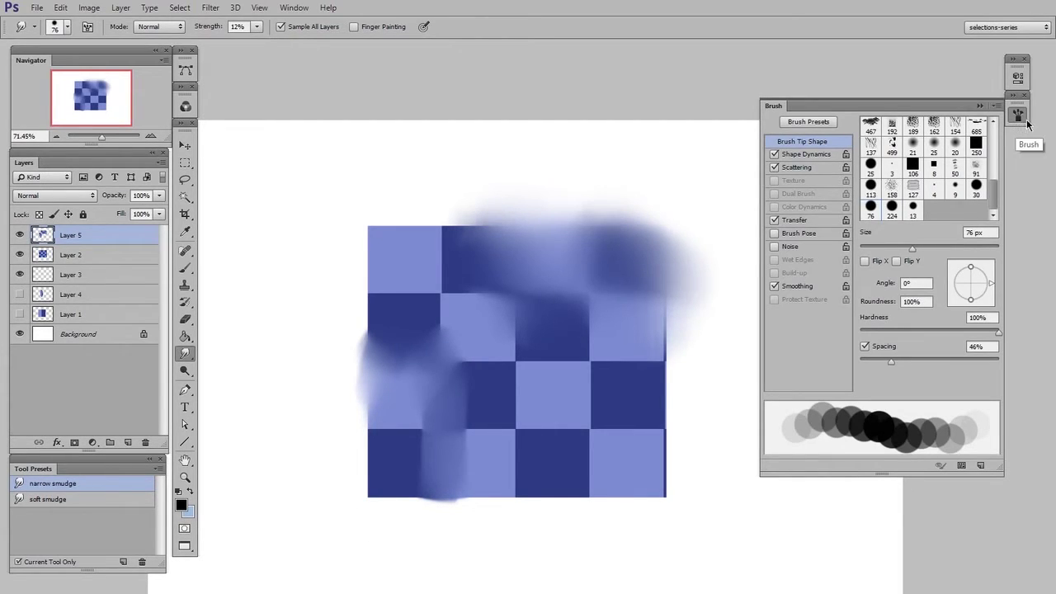
{"action": "left_click", "coordinate": [756, 538]}
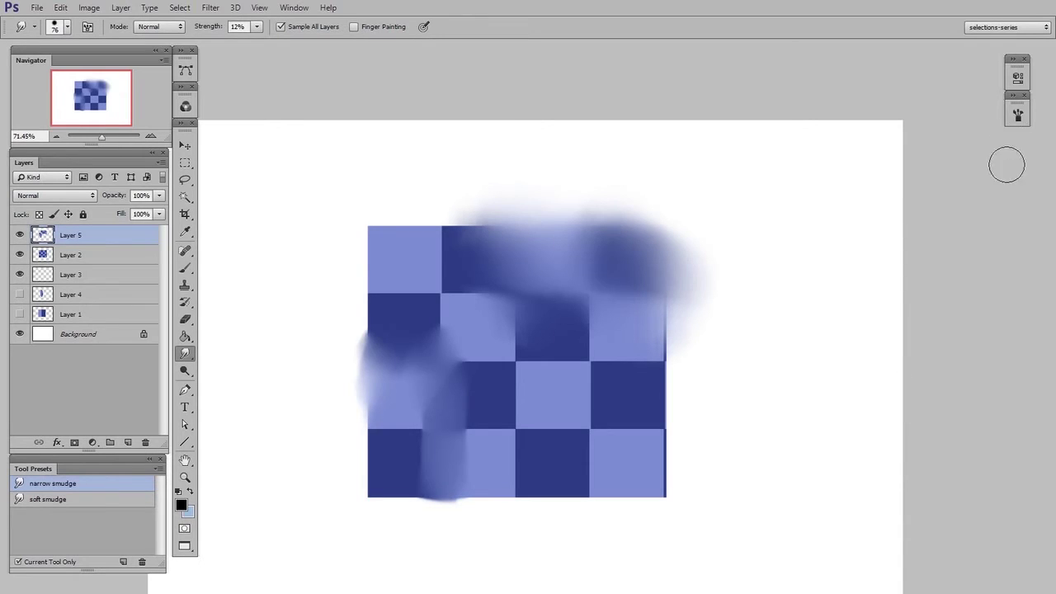